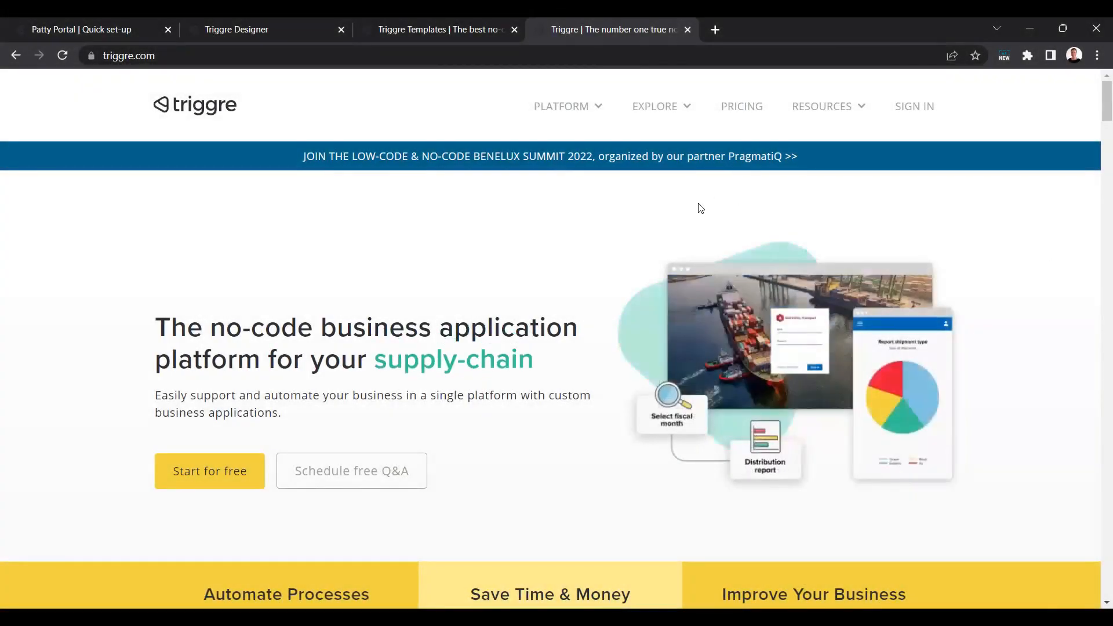
Step: Browse the Triggre templates, switch to the Patty Portal application and open a new leave request under Vacations
{"action": "left_click", "coordinate": [449, 29]}
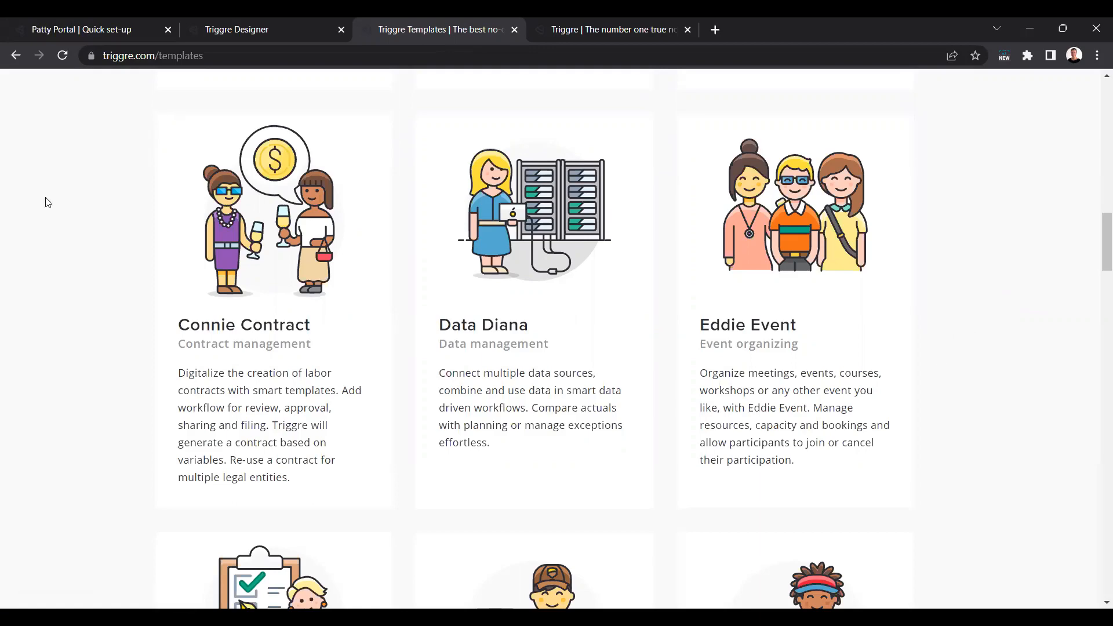
{"action": "left_click", "coordinate": [69, 32]}
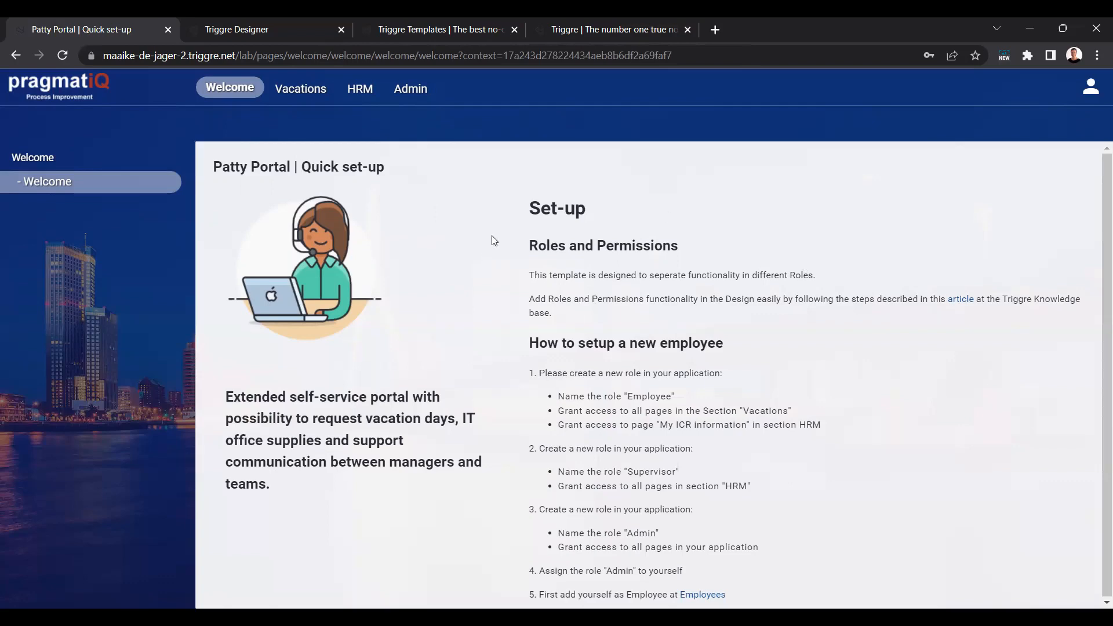
{"action": "left_click", "coordinate": [301, 90]}
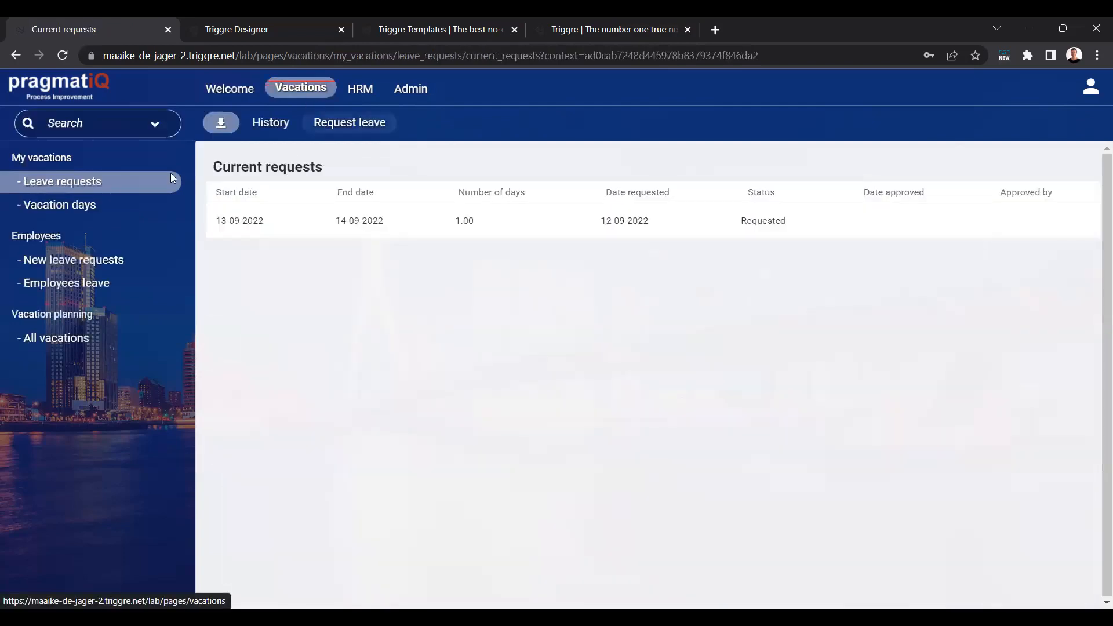
{"action": "left_click", "coordinate": [98, 184]}
{"action": "left_click", "coordinate": [371, 122]}
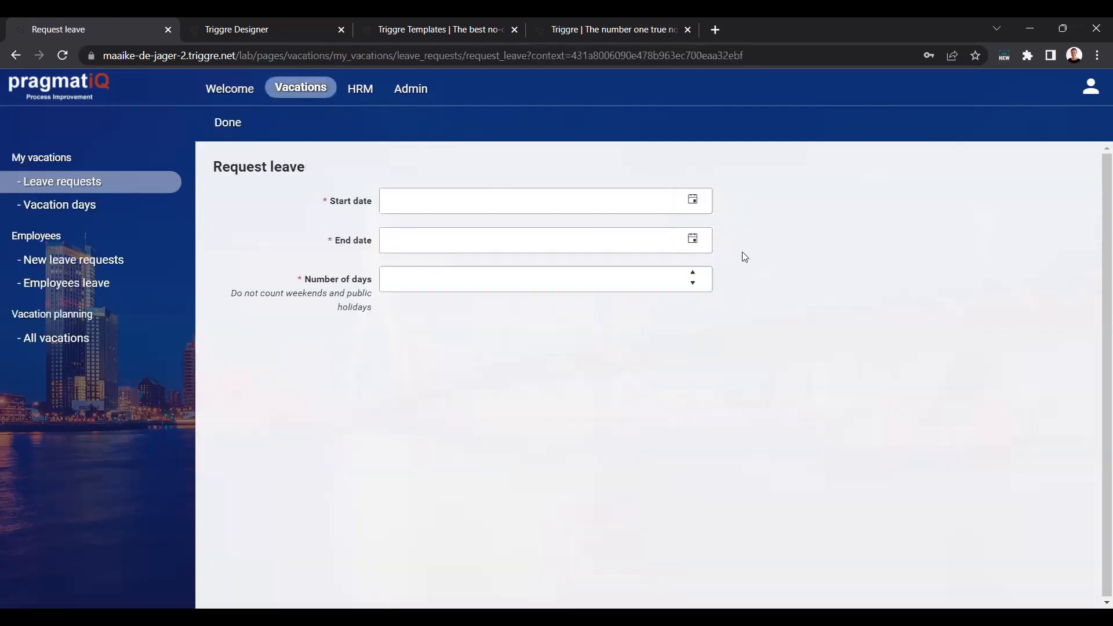
Step: Submit the leave request with start date 19-09-2022, end date 20-09-2022 and 1 day, and return to the current requests
{"action": "left_click", "coordinate": [690, 203]}
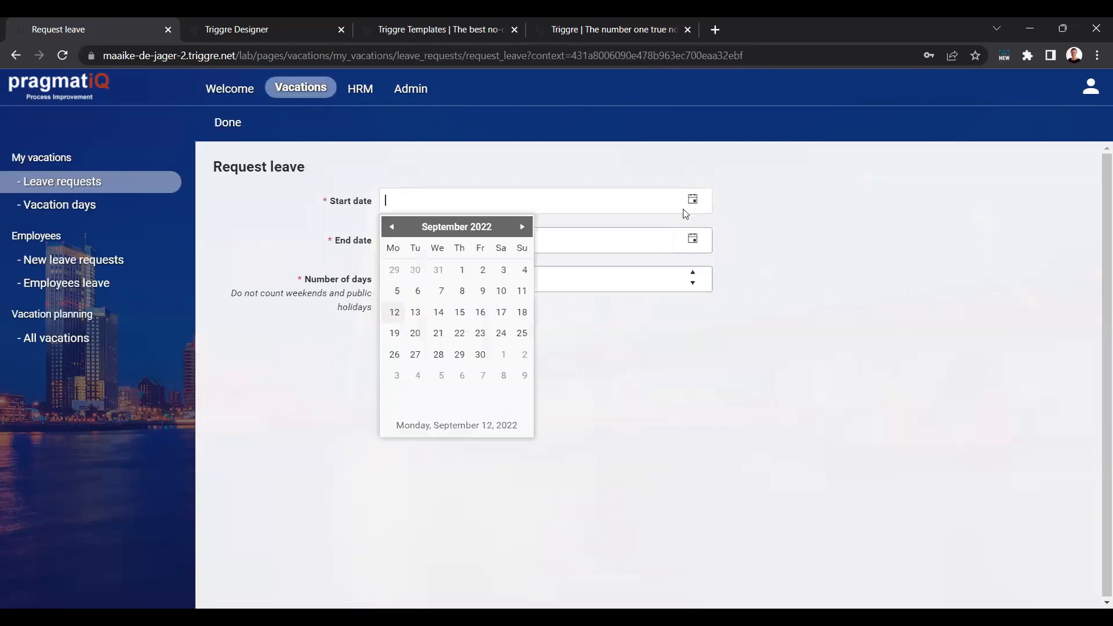
{"action": "left_click", "coordinate": [394, 335]}
{"action": "left_click", "coordinate": [693, 239]}
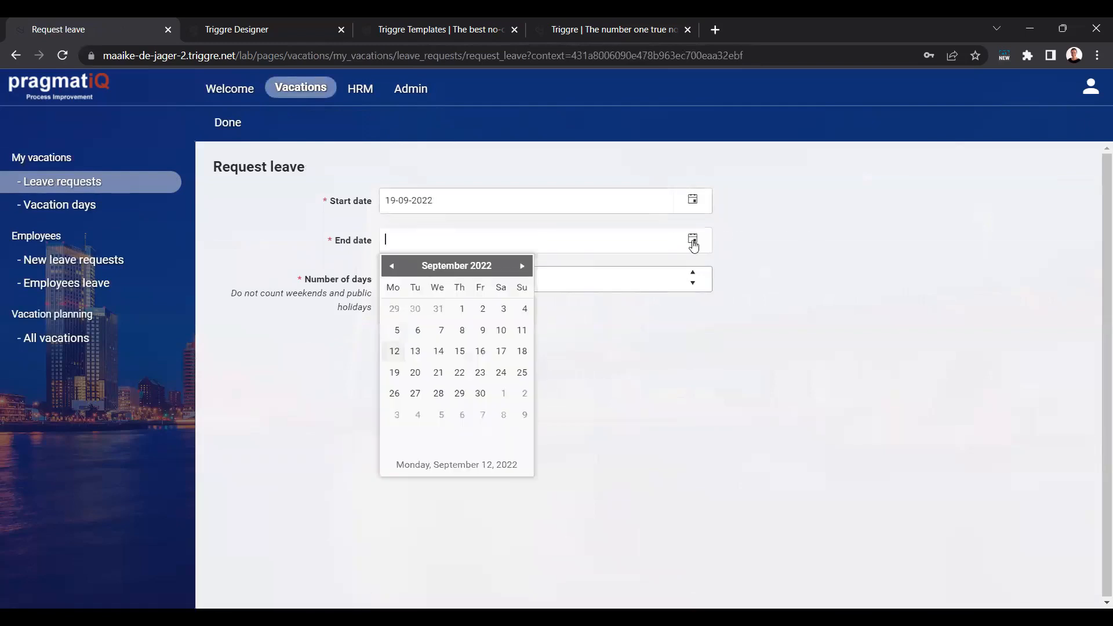
{"action": "left_click", "coordinate": [415, 374]}
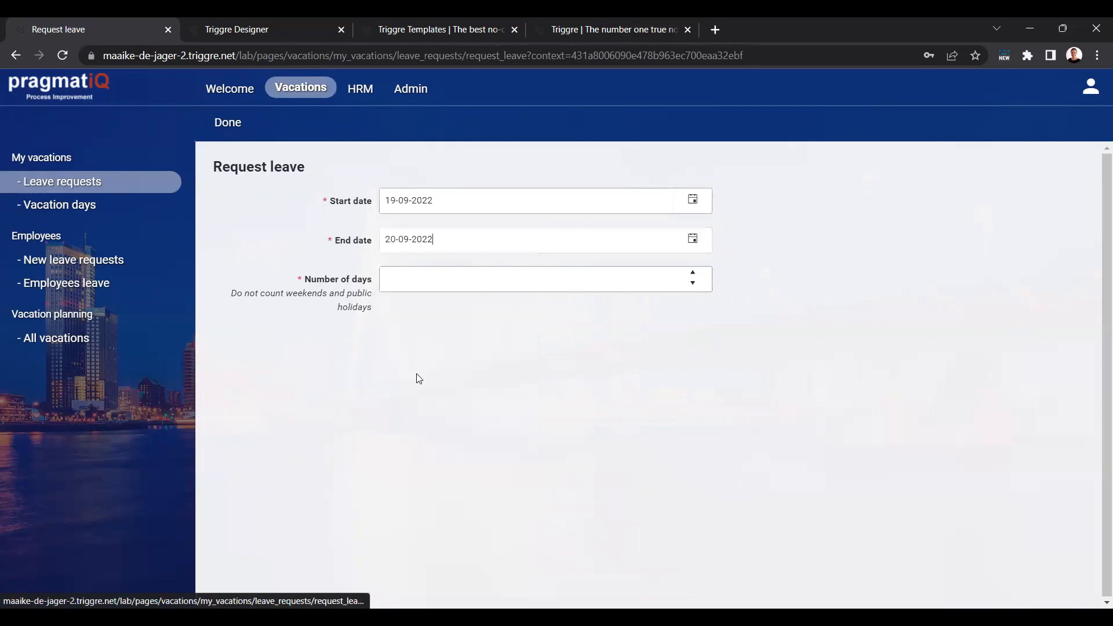
{"action": "left_click", "coordinate": [693, 273]}
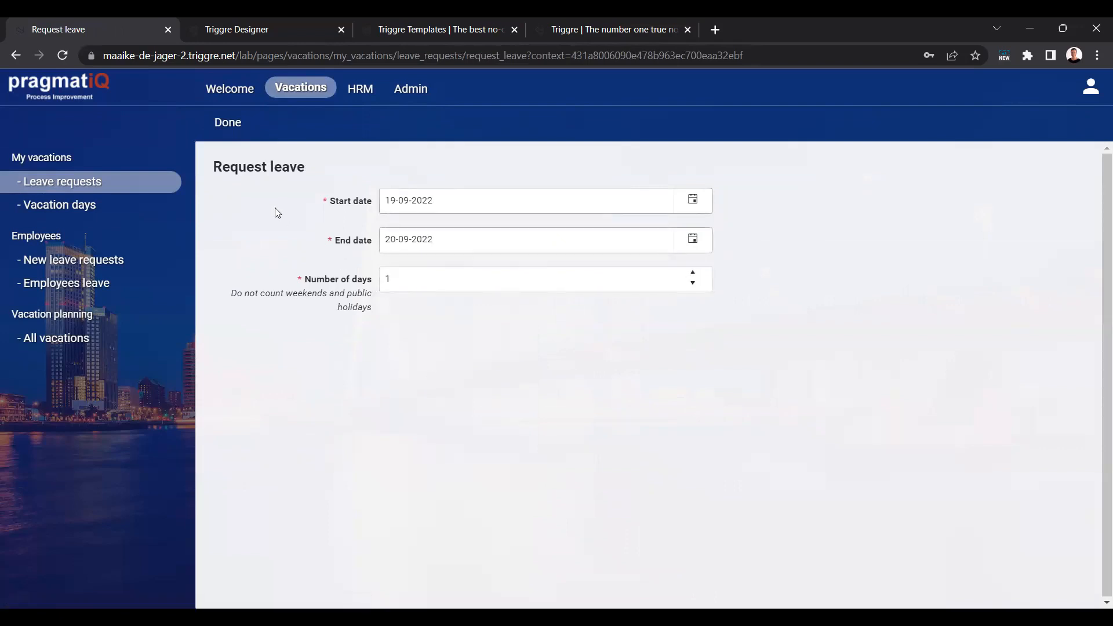
{"action": "left_click", "coordinate": [232, 123]}
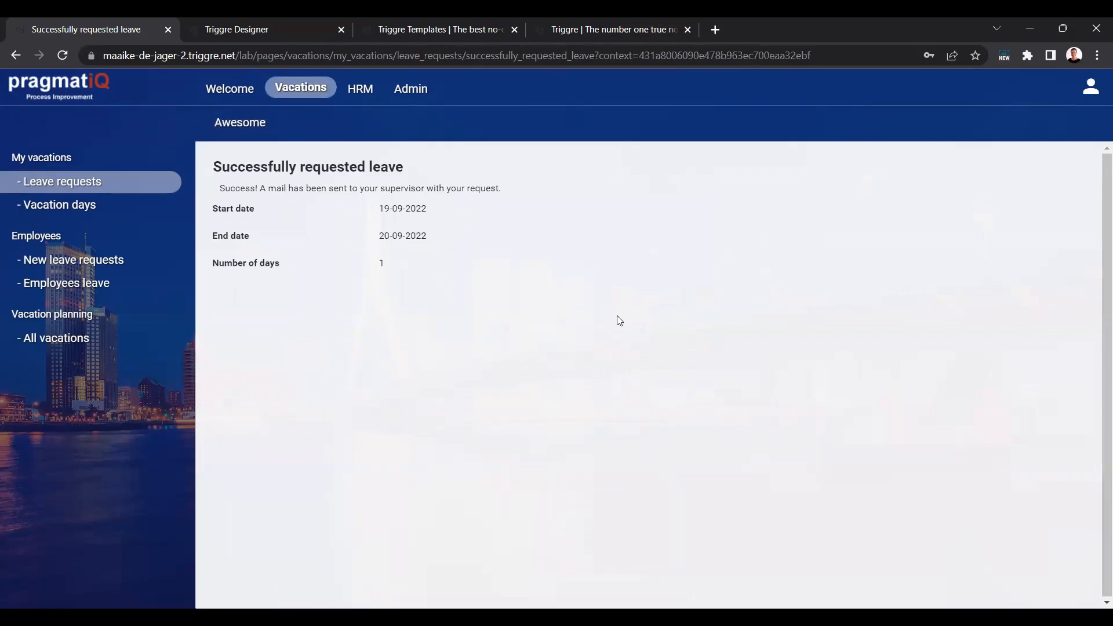
{"action": "left_click", "coordinate": [240, 124]}
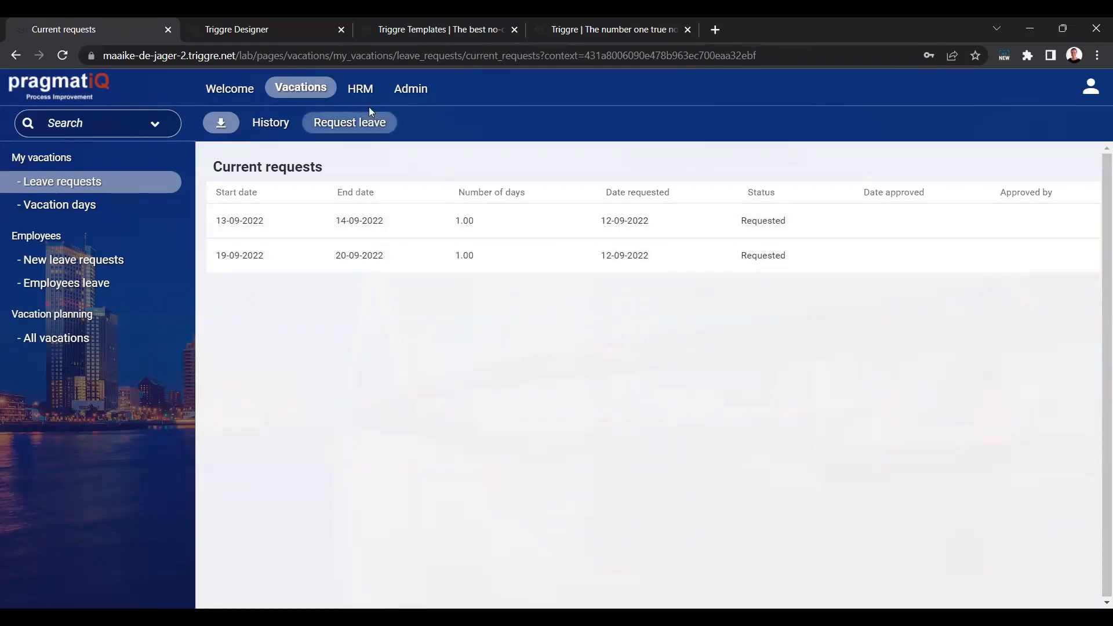
Step: View the employee overview in the HRM section and open the form for adding a new employee
{"action": "left_click", "coordinate": [360, 89]}
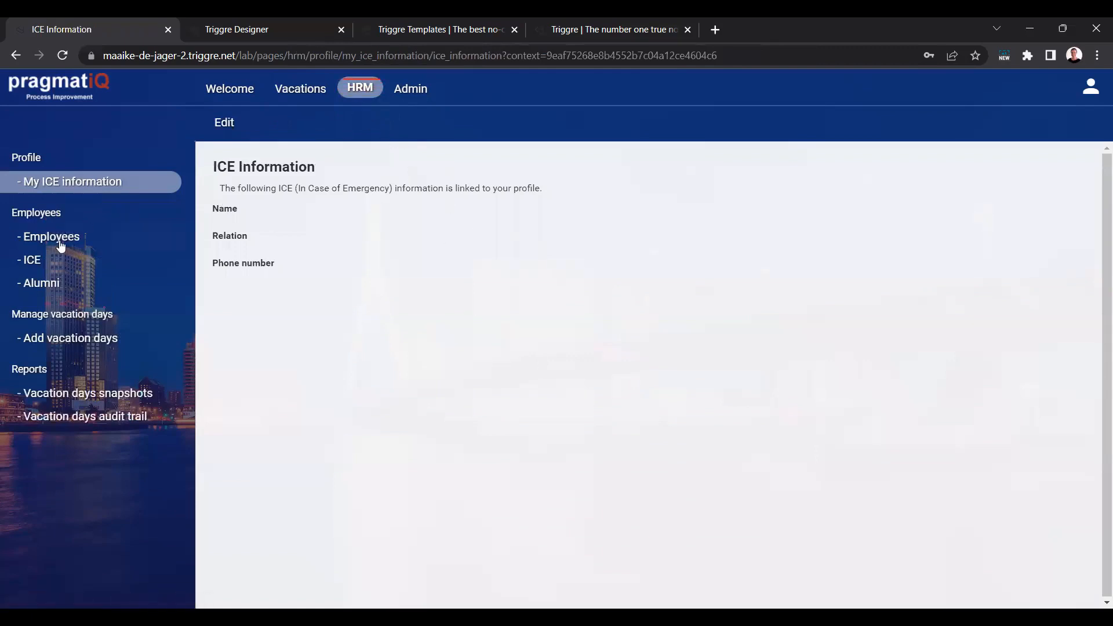
{"action": "left_click", "coordinate": [61, 245]}
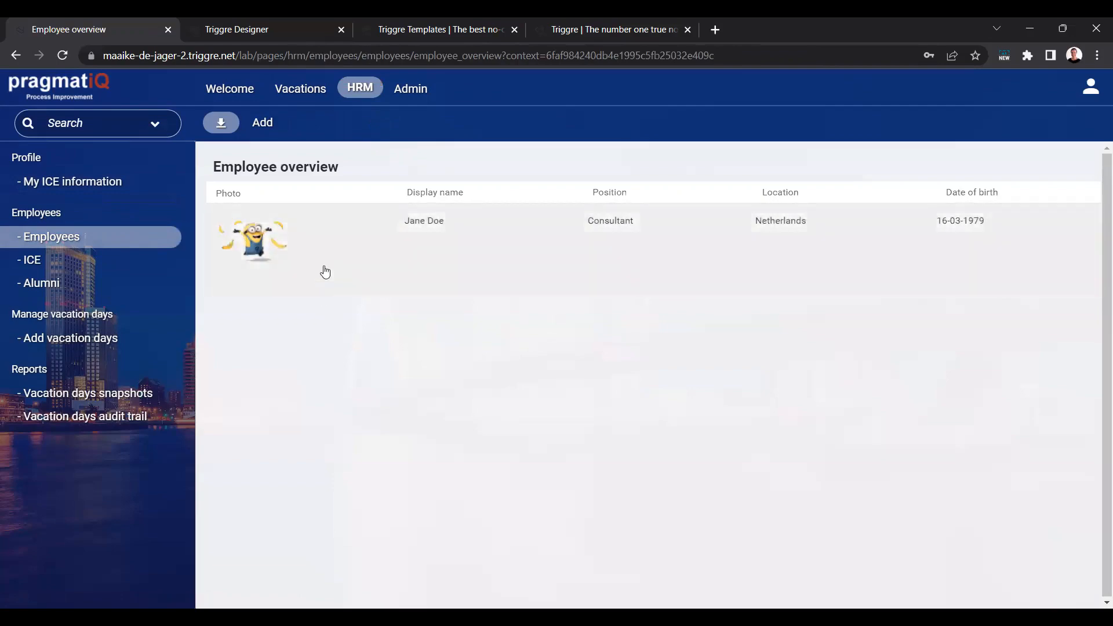
{"action": "left_click", "coordinate": [273, 132]}
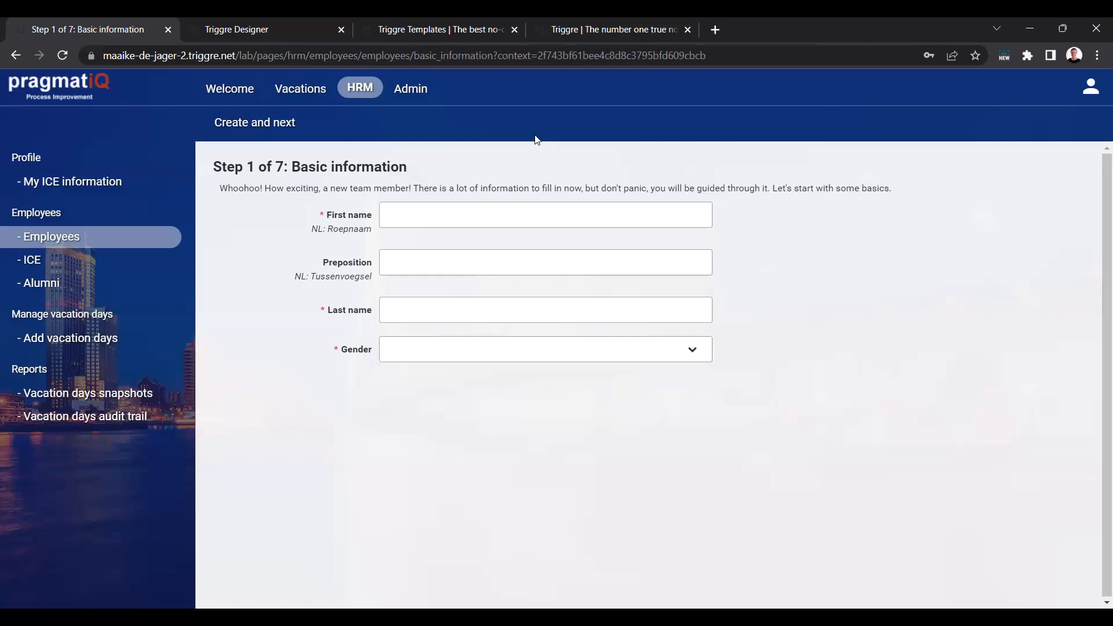
Step: Switch to the Triggre Designer and examine the application's data model around the Employee element
{"action": "left_click", "coordinate": [275, 28]}
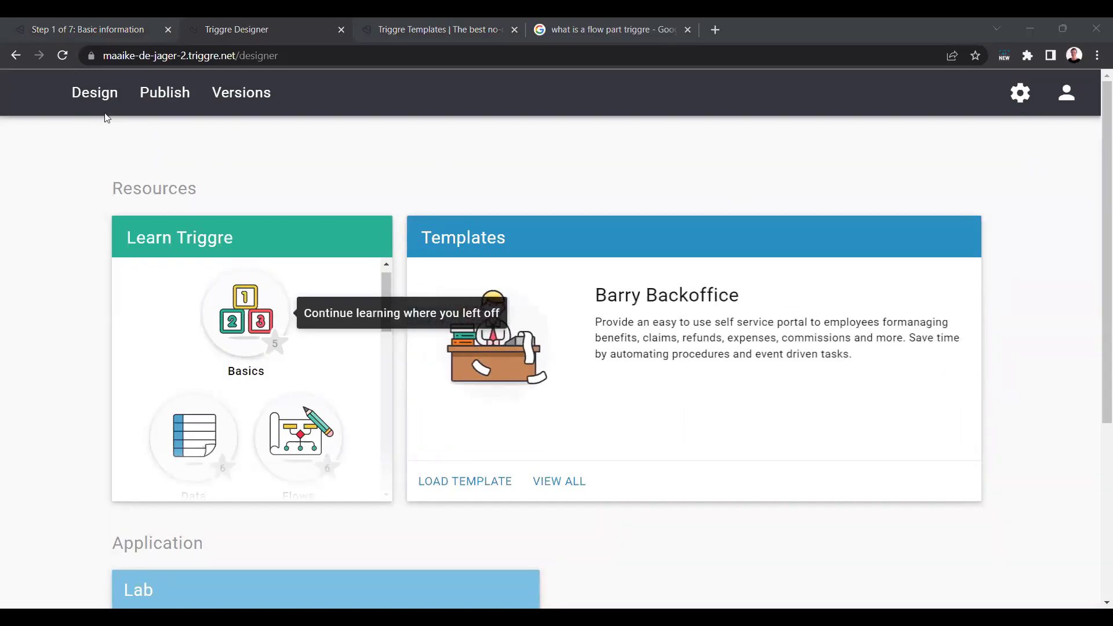
{"action": "left_click", "coordinate": [96, 91]}
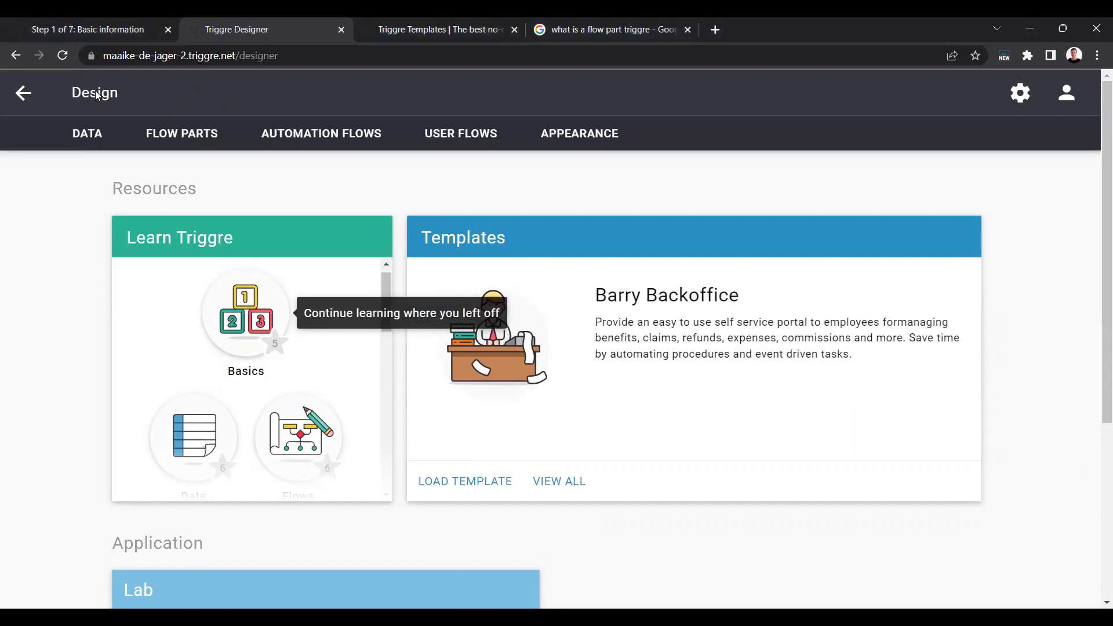
{"action": "left_click", "coordinate": [97, 139]}
{"action": "left_click_drag", "start_coordinate": [310, 272], "coordinate": [100, 199]}
{"action": "left_click_drag", "start_coordinate": [779, 394], "coordinate": [700, 425]}
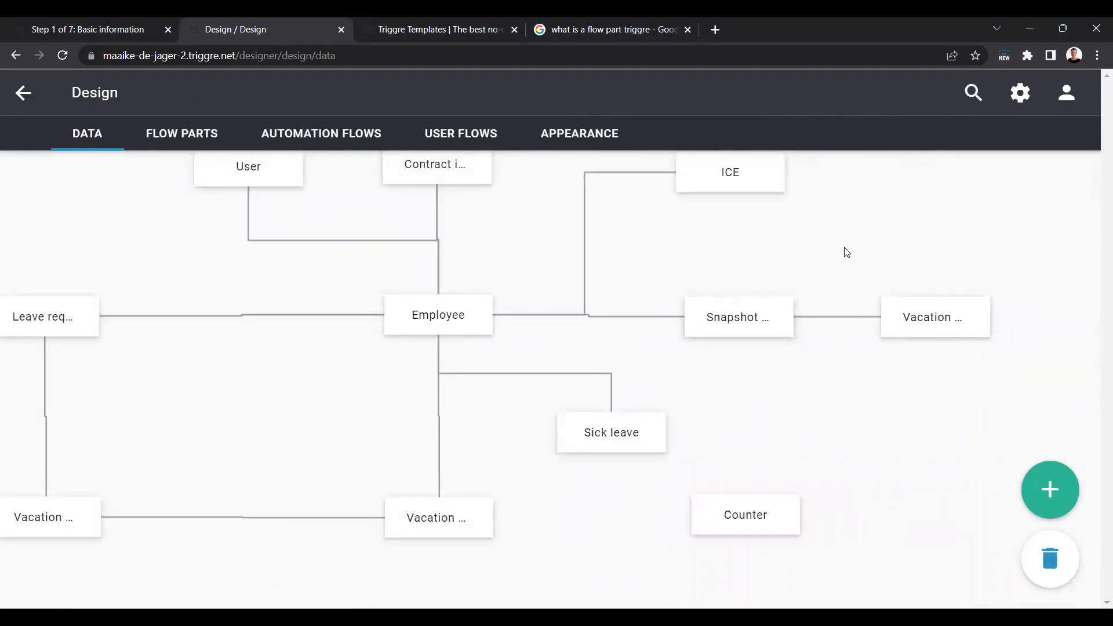
Step: Look through the design's flow parts and automation flows
{"action": "left_click", "coordinate": [181, 134]}
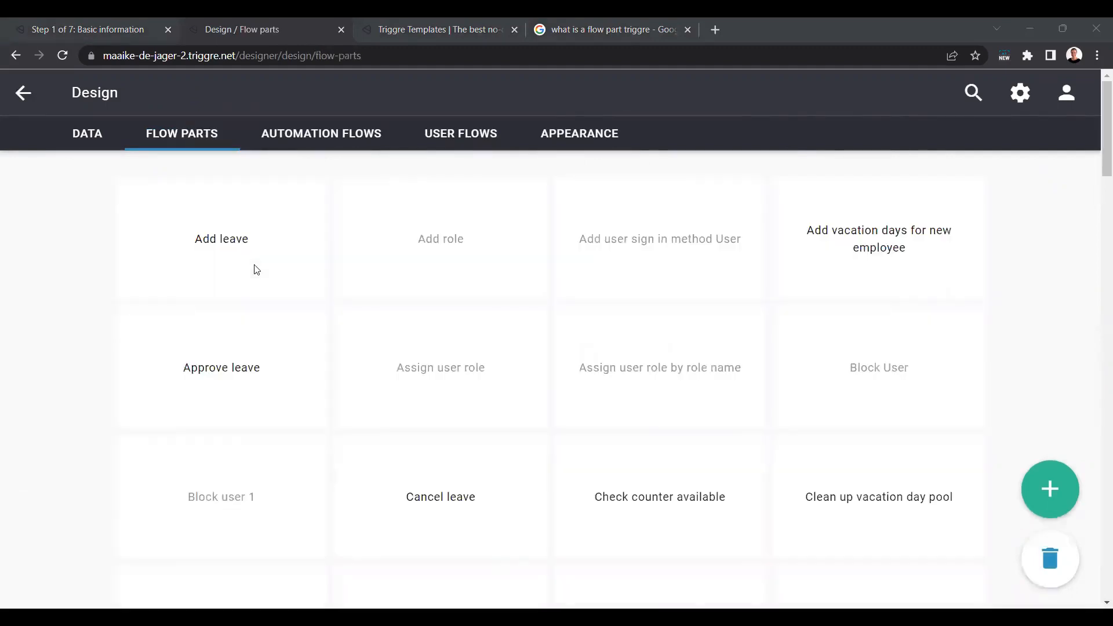
{"action": "scroll", "coordinate": [1035, 336], "scroll_direction": "down", "scroll_amount": 1}
{"action": "scroll", "coordinate": [1045, 335], "scroll_direction": "down", "scroll_amount": 3}
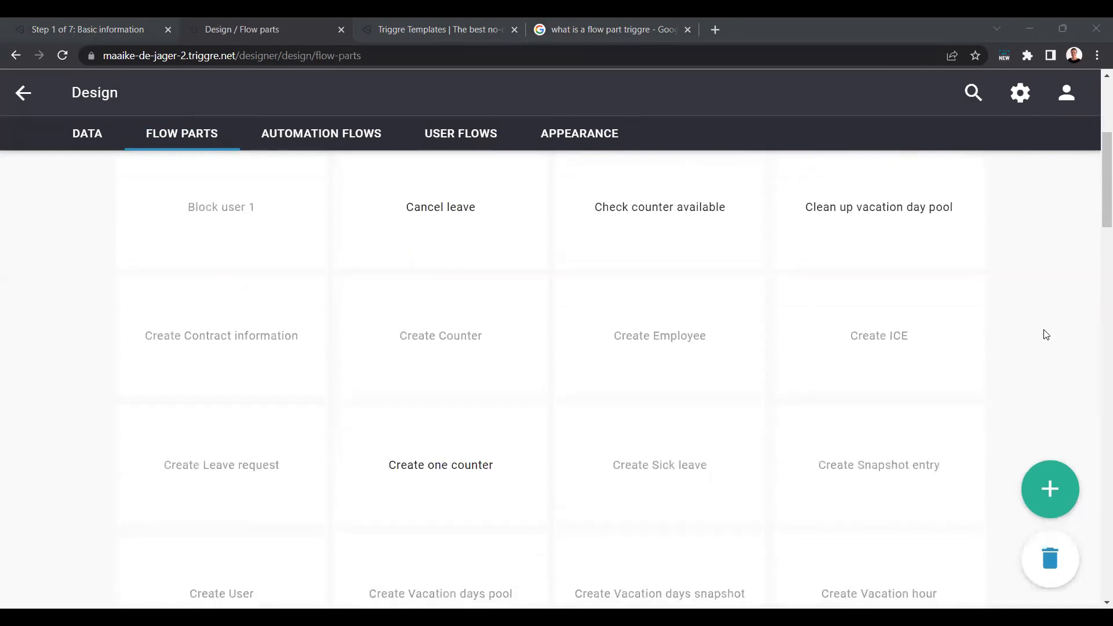
{"action": "scroll", "coordinate": [1046, 335], "scroll_direction": "down", "scroll_amount": 1}
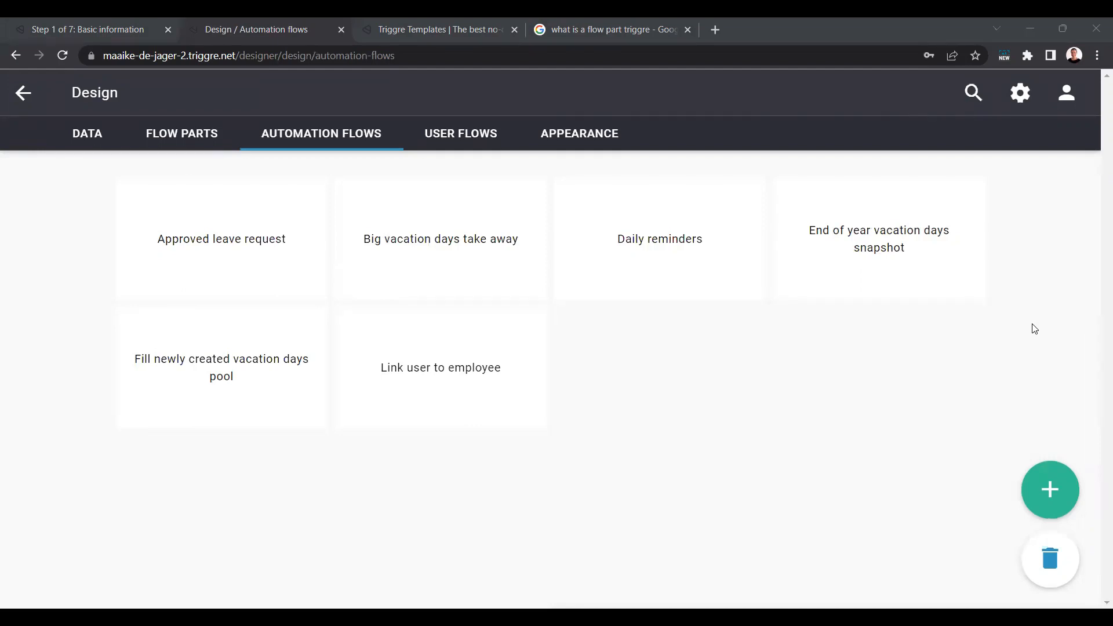
{"action": "left_click", "coordinate": [1035, 329]}
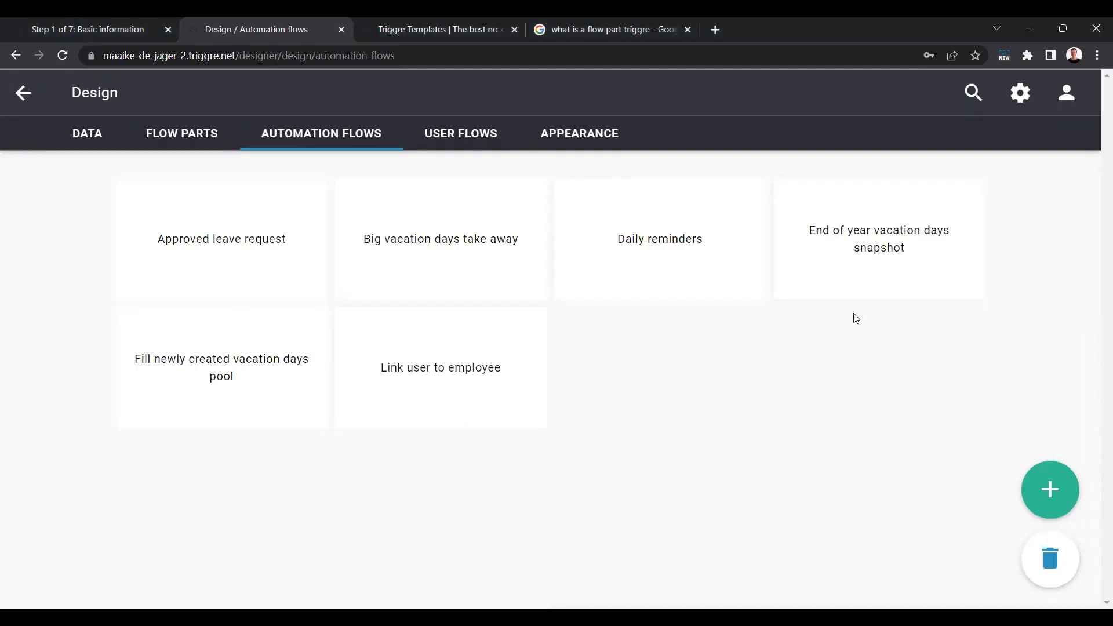
Step: Look through the full list of user flows in the design
{"action": "left_click", "coordinate": [484, 141]}
{"action": "scroll", "coordinate": [1047, 296], "scroll_direction": "down", "scroll_amount": 3}
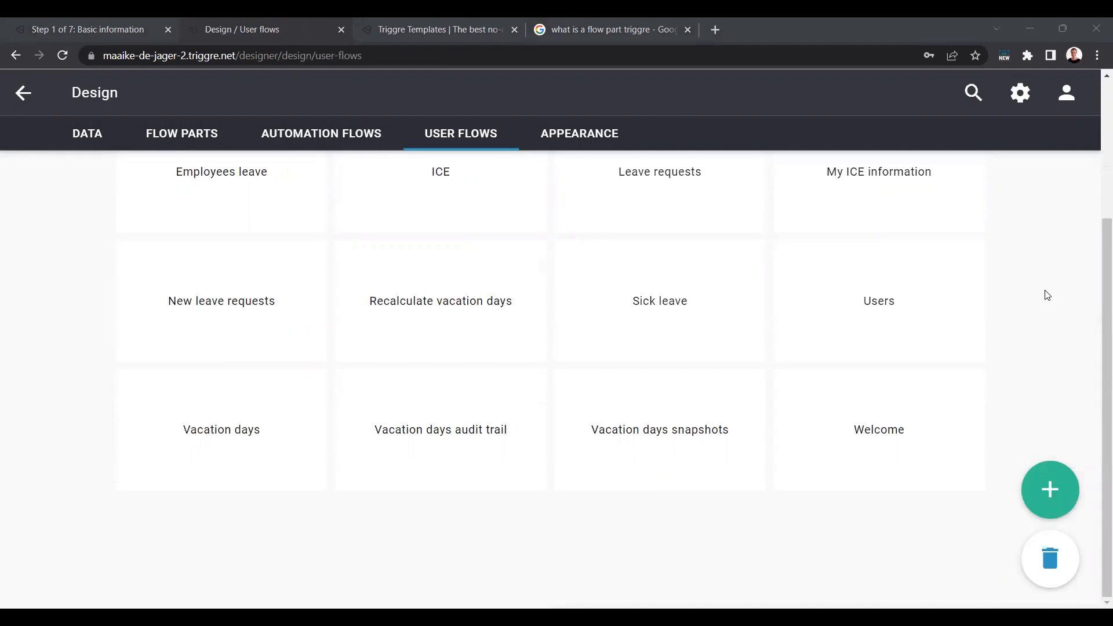
{"action": "left_click", "coordinate": [1047, 295]}
{"action": "scroll", "coordinate": [1040, 301], "scroll_direction": "up", "scroll_amount": 4}
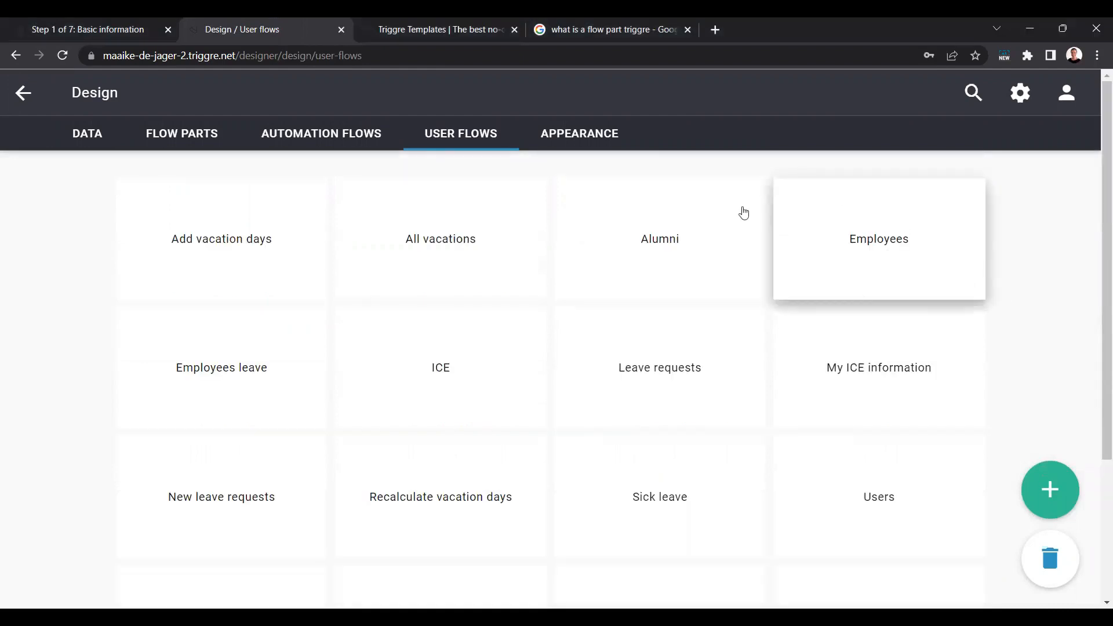
Step: Inspect the application's appearance design, viewing the contents of the Welcome and Vacations sections
{"action": "left_click", "coordinate": [592, 139]}
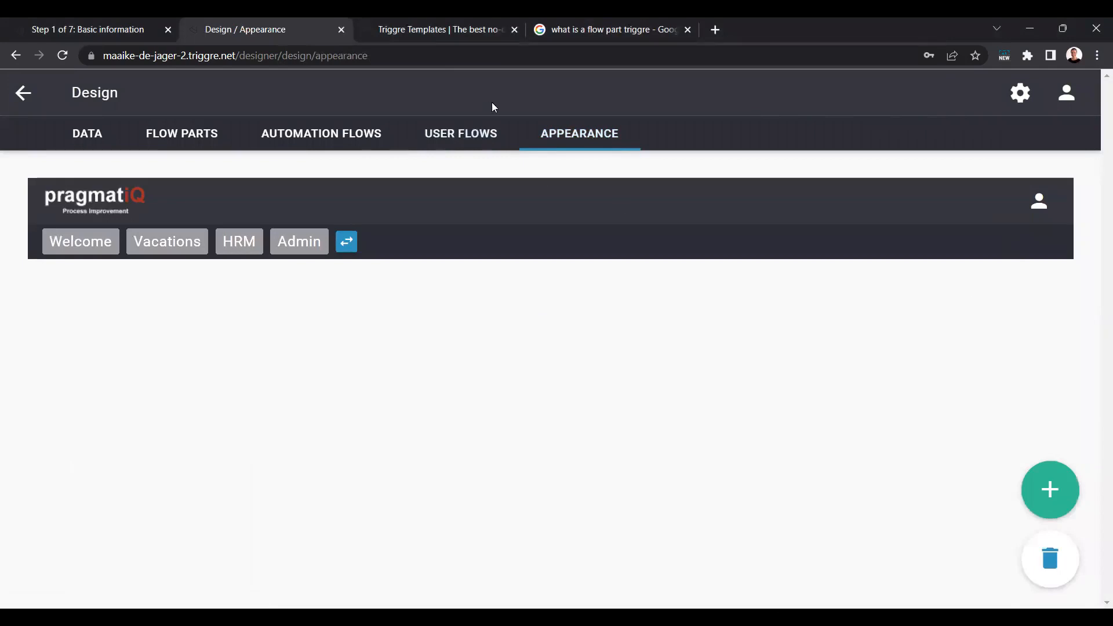
{"action": "left_click", "coordinate": [78, 248]}
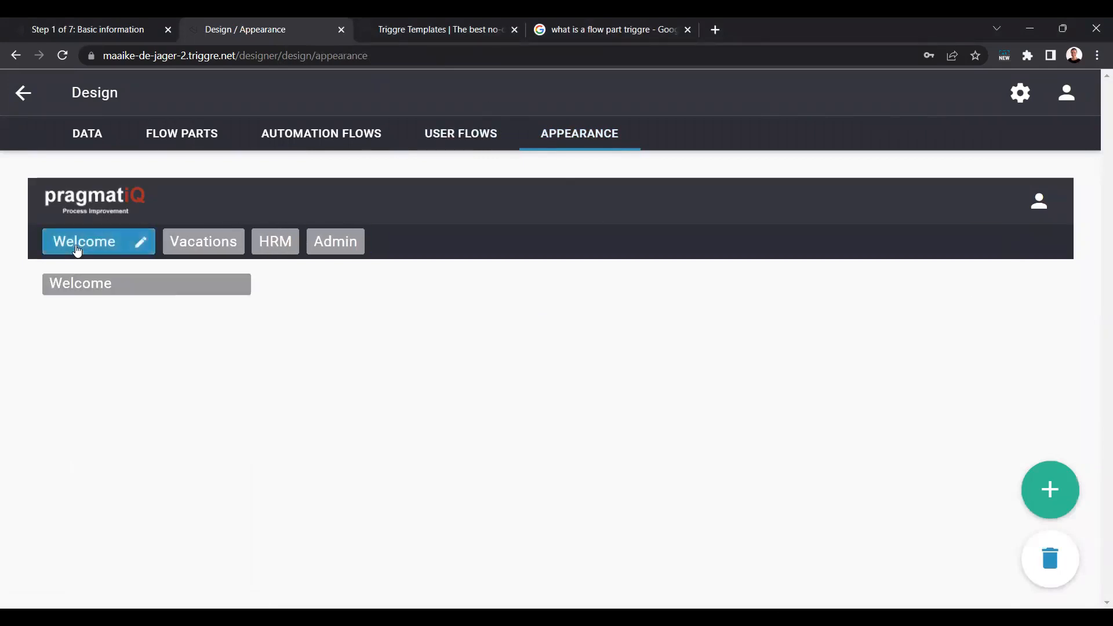
{"action": "left_click", "coordinate": [216, 246]}
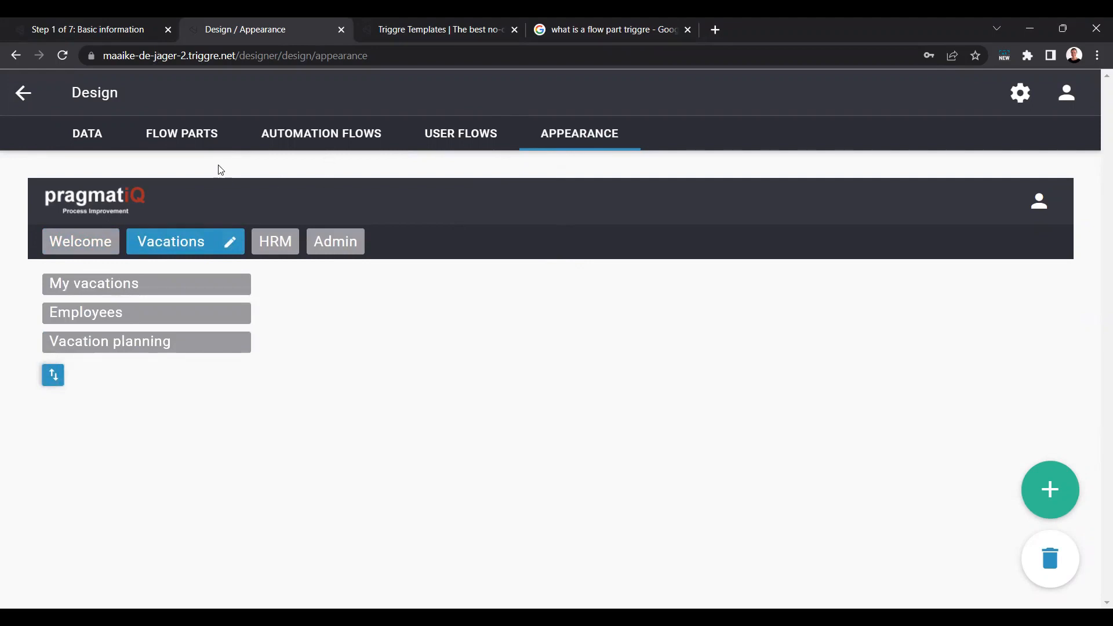
Step: Switch back to the Patty Portal application and view its Vacations and HRM sections for comparison with the design
{"action": "left_click", "coordinate": [90, 25]}
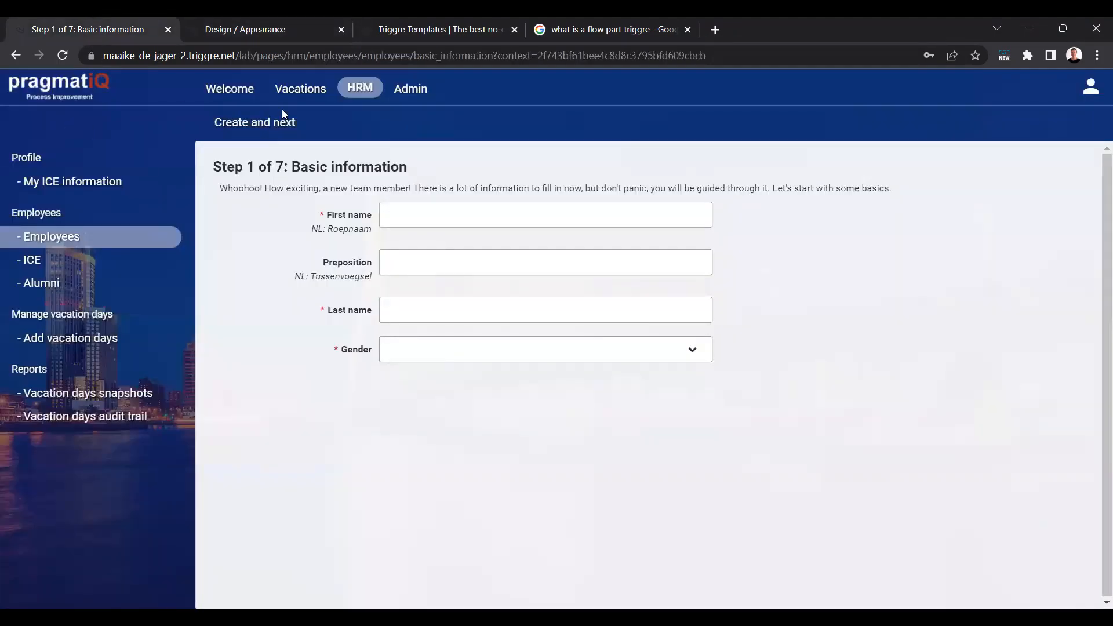
{"action": "left_click", "coordinate": [299, 90]}
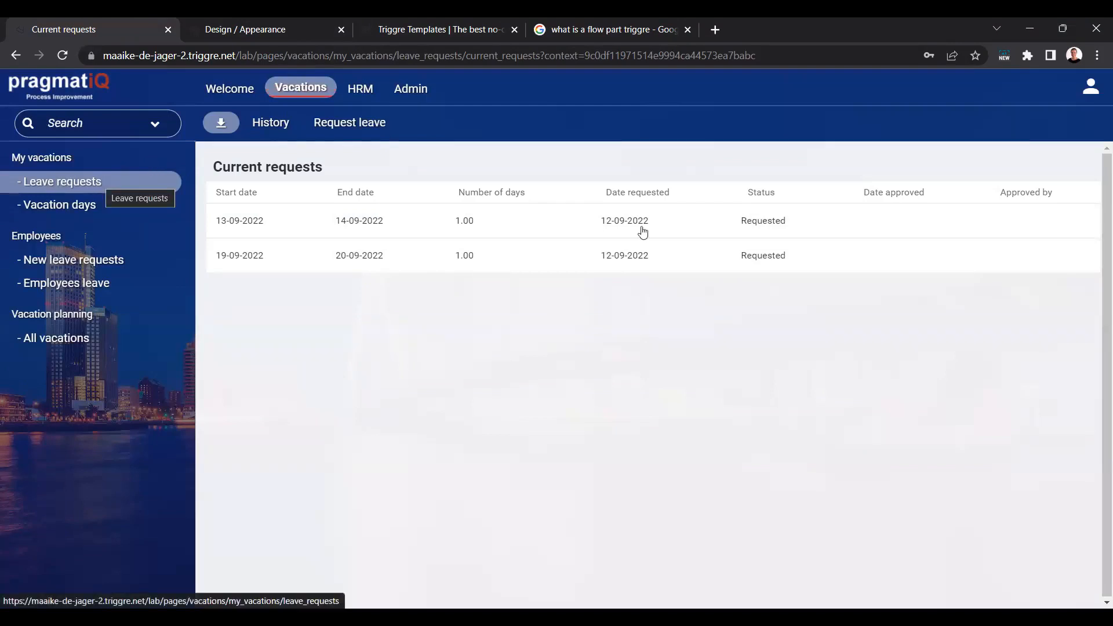
{"action": "left_click", "coordinate": [360, 88]}
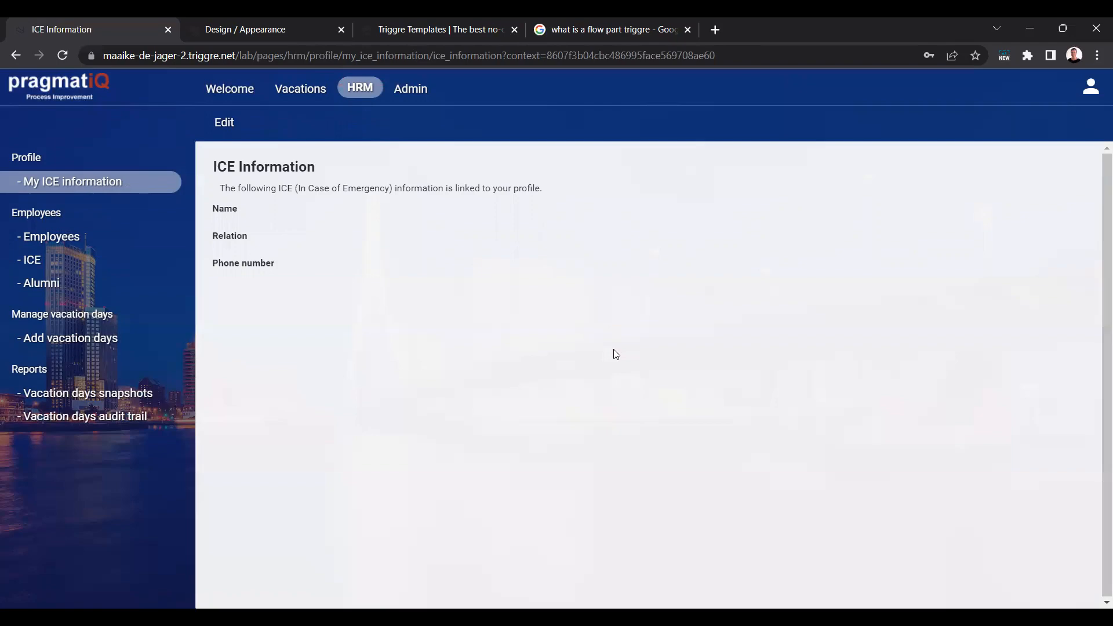
Step: Return to the Triggre Designer and inspect the fields of the Sick leave element in the data model
{"action": "left_click", "coordinate": [259, 27]}
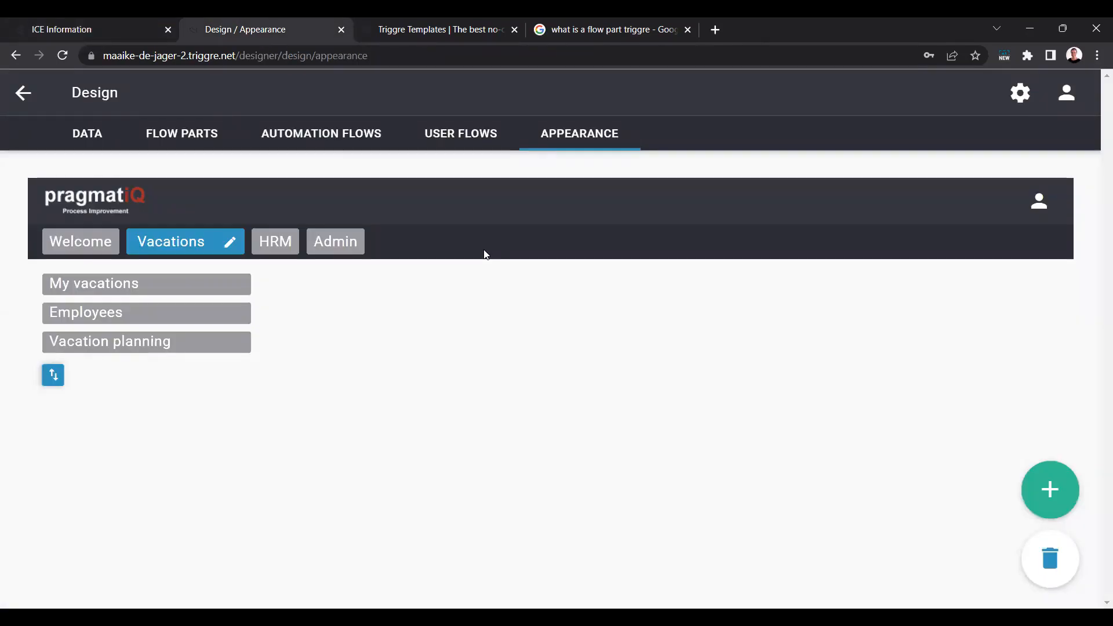
{"action": "left_click", "coordinate": [87, 136]}
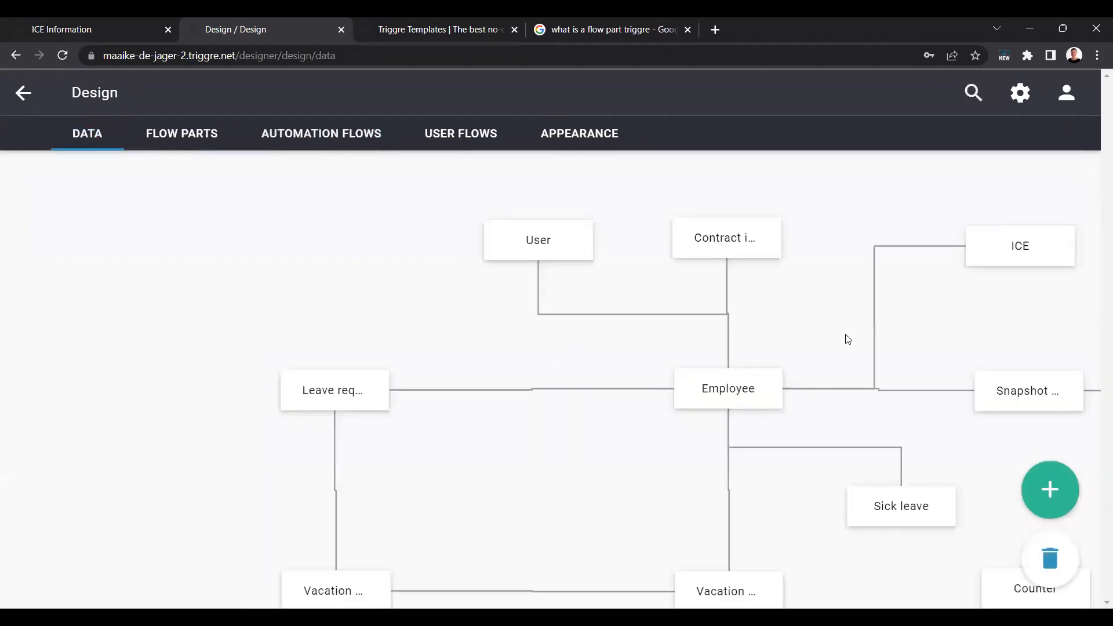
{"action": "left_click_drag", "start_coordinate": [804, 302], "coordinate": [538, 182]}
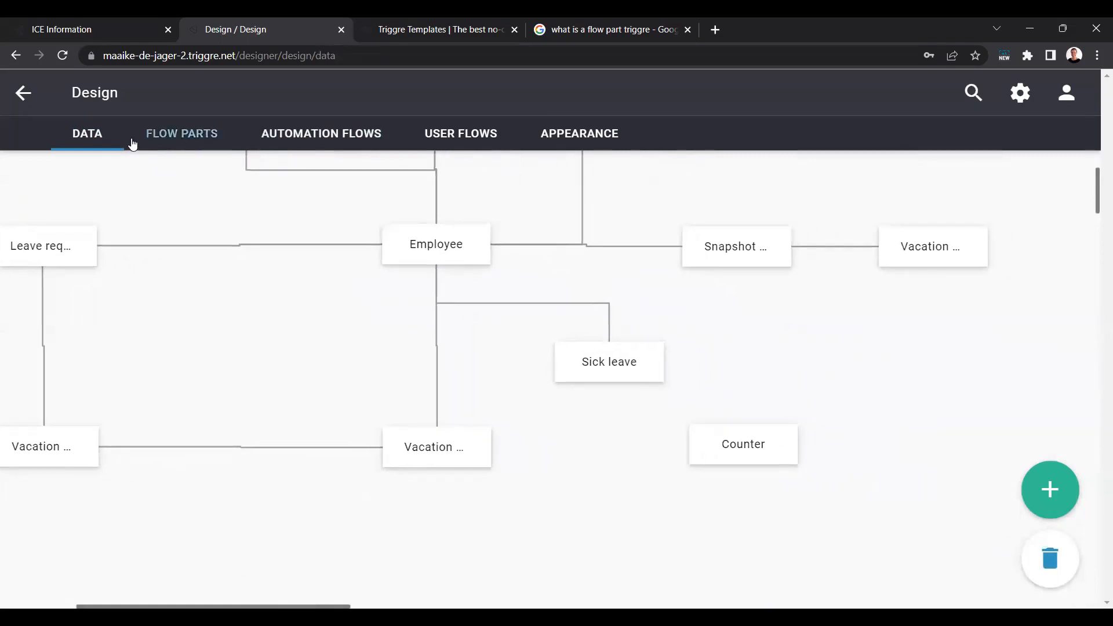
{"action": "left_click", "coordinate": [618, 372]}
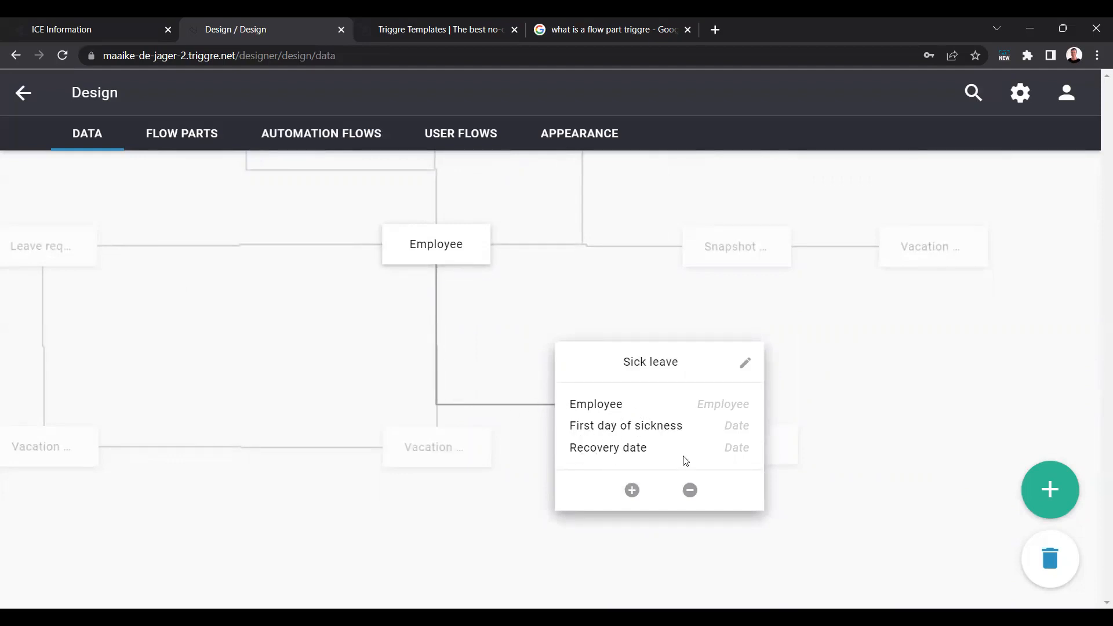
{"action": "left_click", "coordinate": [824, 364]}
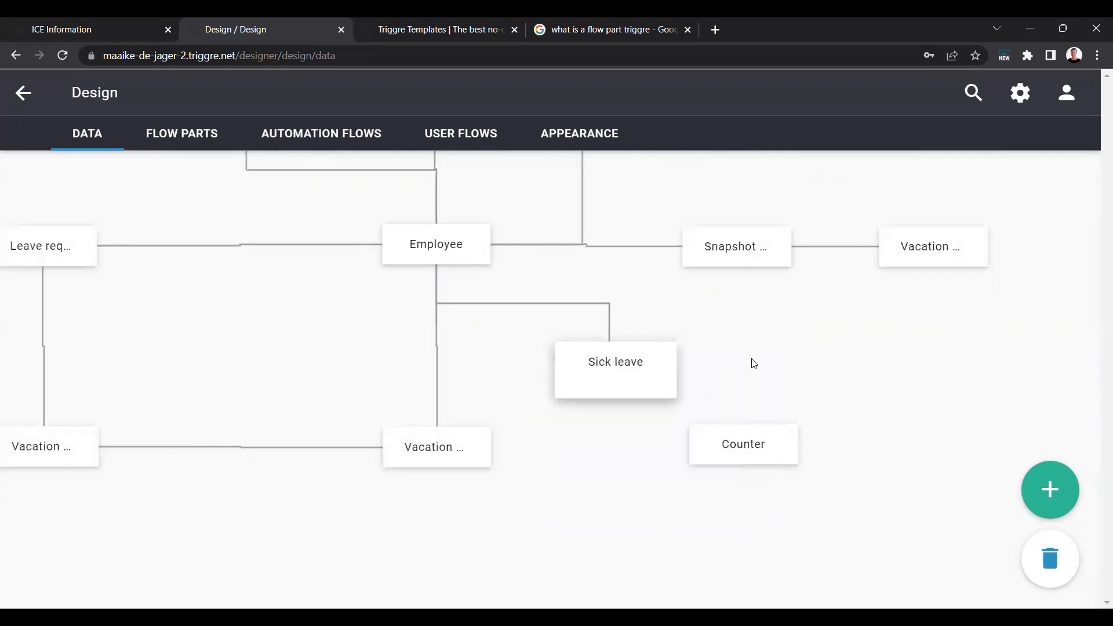
Step: Open the Sick leave user flow from the design's user flows
{"action": "left_click", "coordinate": [474, 138]}
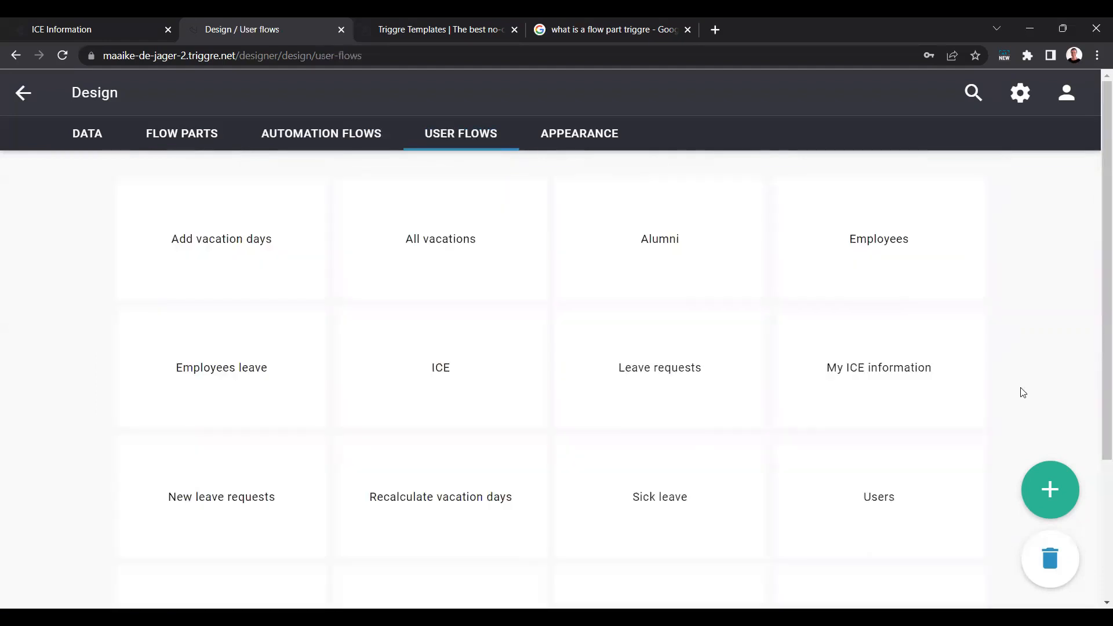
{"action": "scroll", "coordinate": [1018, 384], "scroll_direction": "down", "scroll_amount": 3}
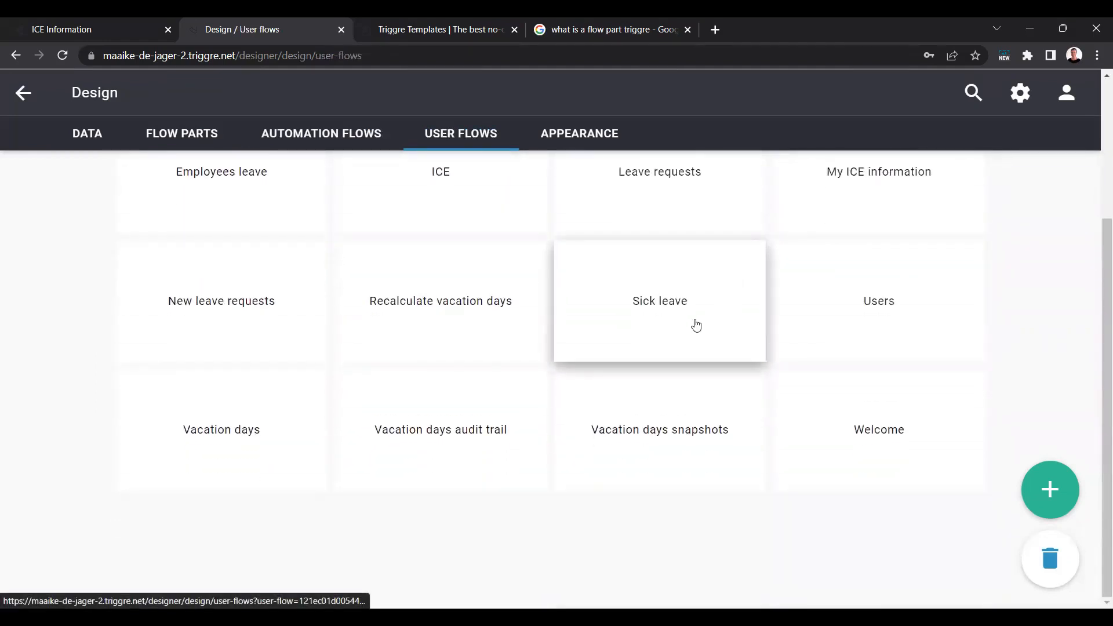
{"action": "left_click", "coordinate": [663, 316]}
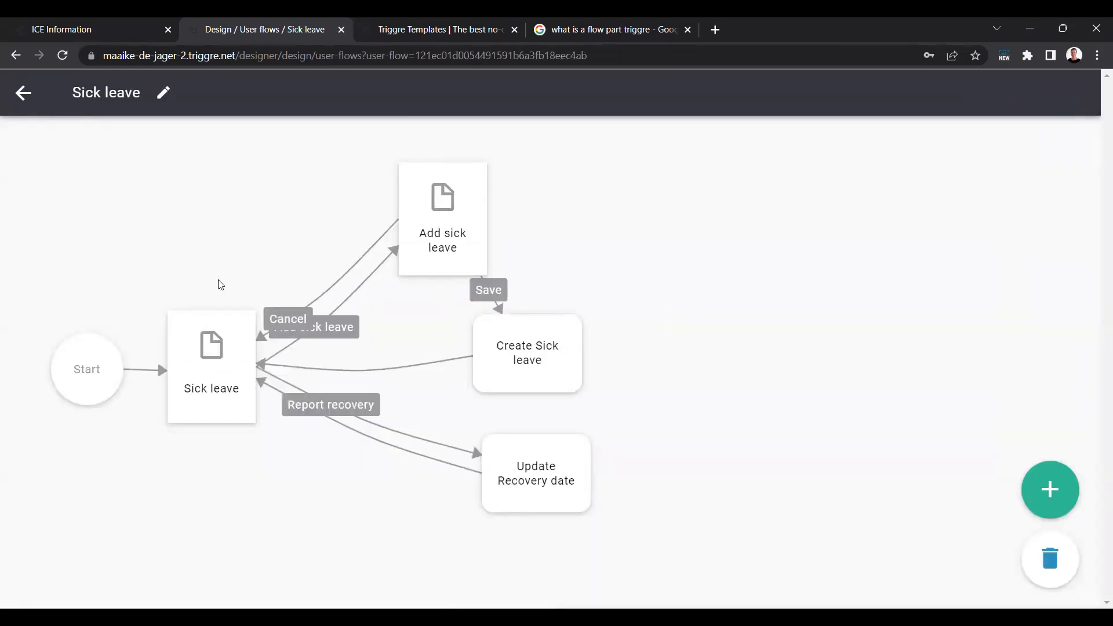
Step: Inspect how the table on the Sick leave page is configured, including its column headers and order, and return to the flow diagram
{"action": "left_click", "coordinate": [220, 367]}
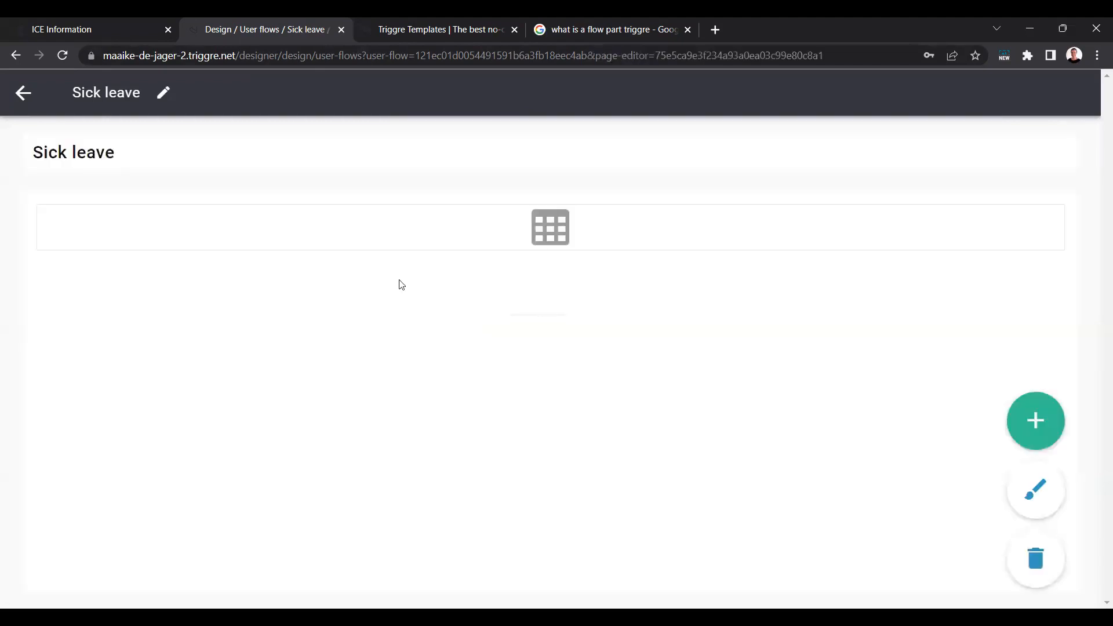
{"action": "left_click", "coordinate": [561, 239]}
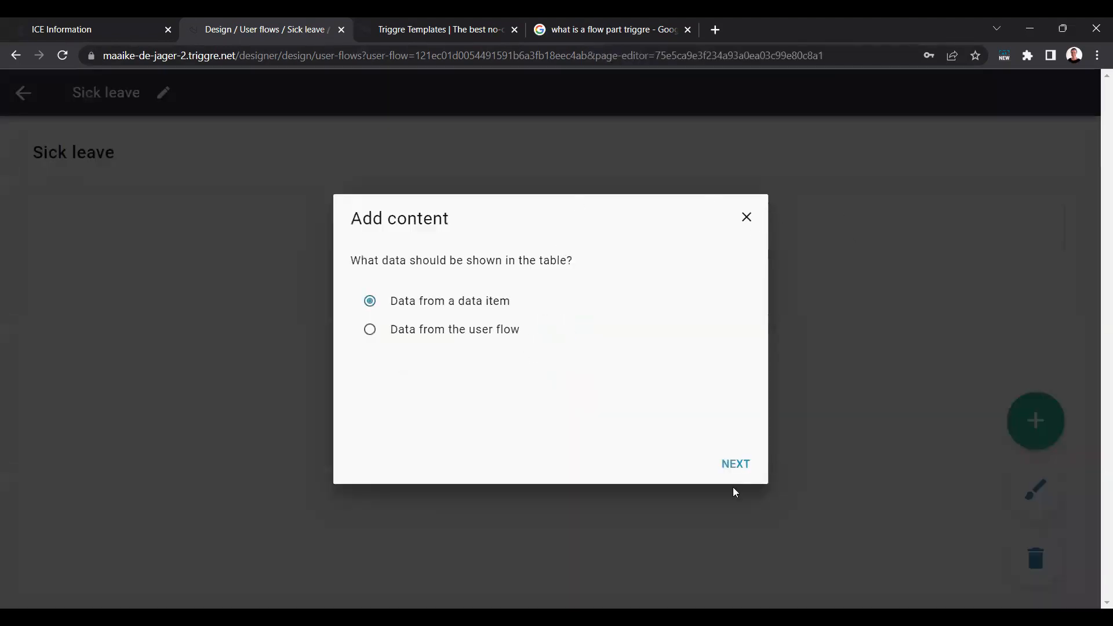
{"action": "left_click", "coordinate": [735, 464]}
{"action": "left_click", "coordinate": [741, 463]}
{"action": "left_click", "coordinate": [743, 463]}
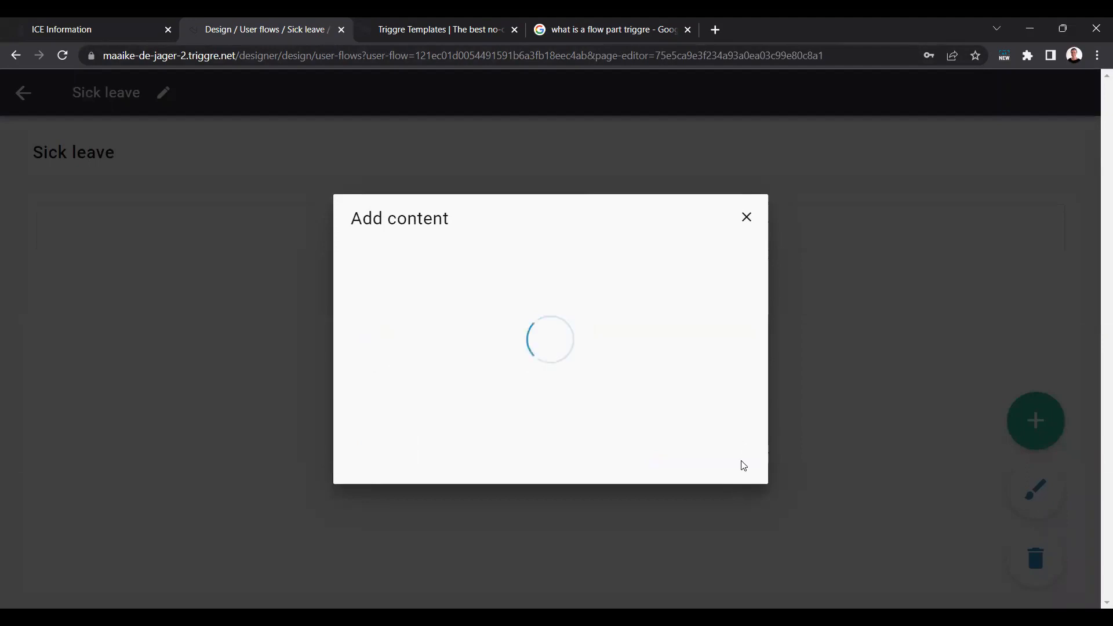
{"action": "left_click", "coordinate": [734, 464]}
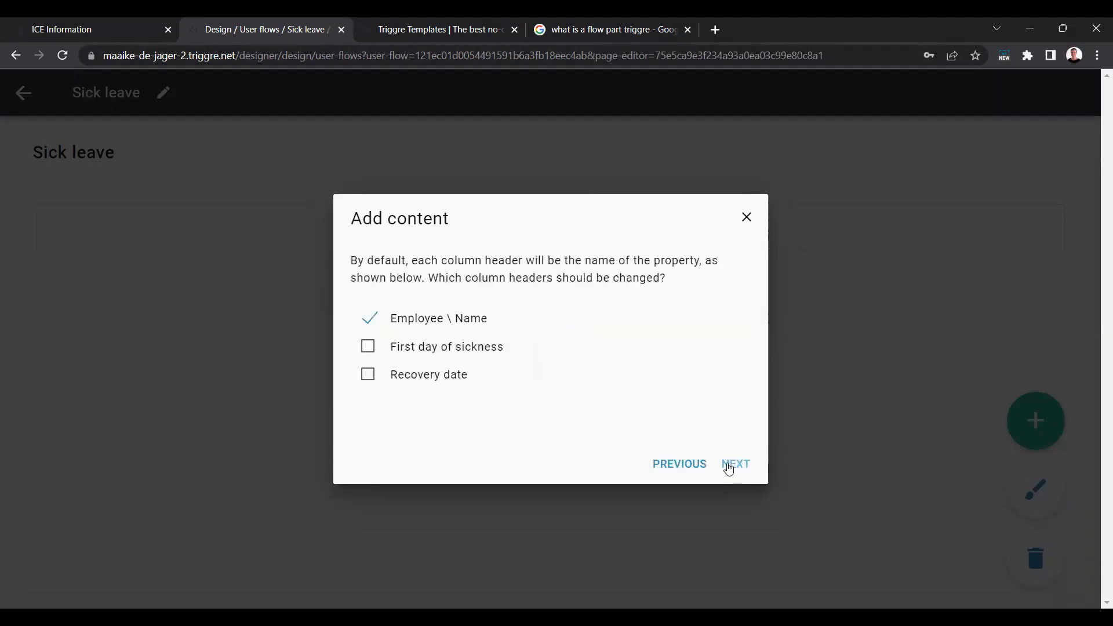
{"action": "left_click", "coordinate": [731, 466]}
{"action": "left_click", "coordinate": [739, 463]}
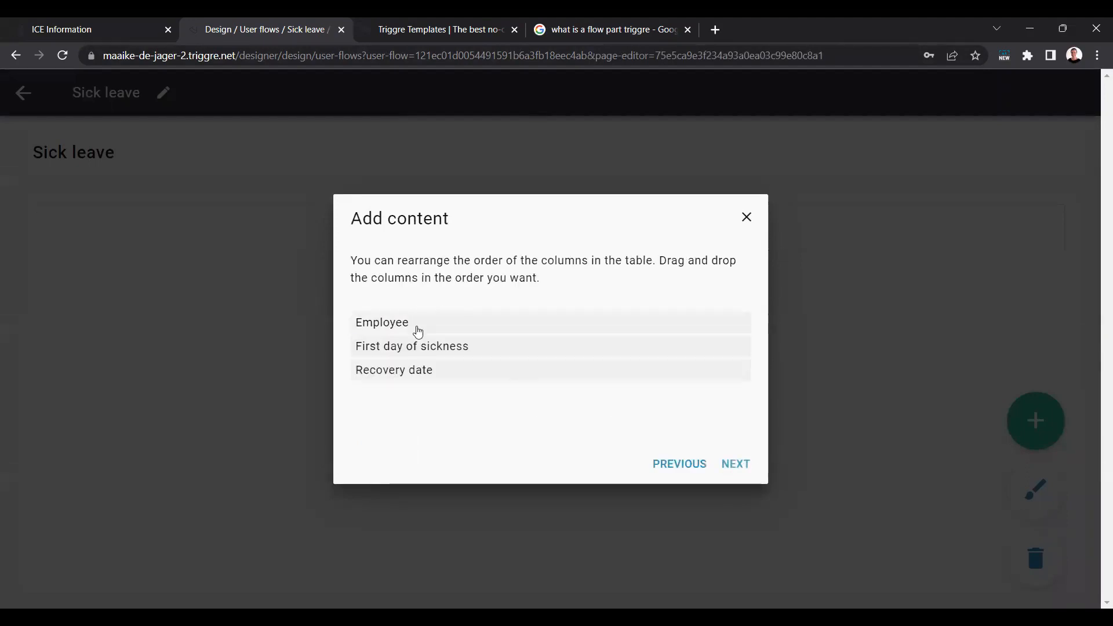
{"action": "left_click", "coordinate": [745, 217]}
{"action": "left_click", "coordinate": [23, 94]}
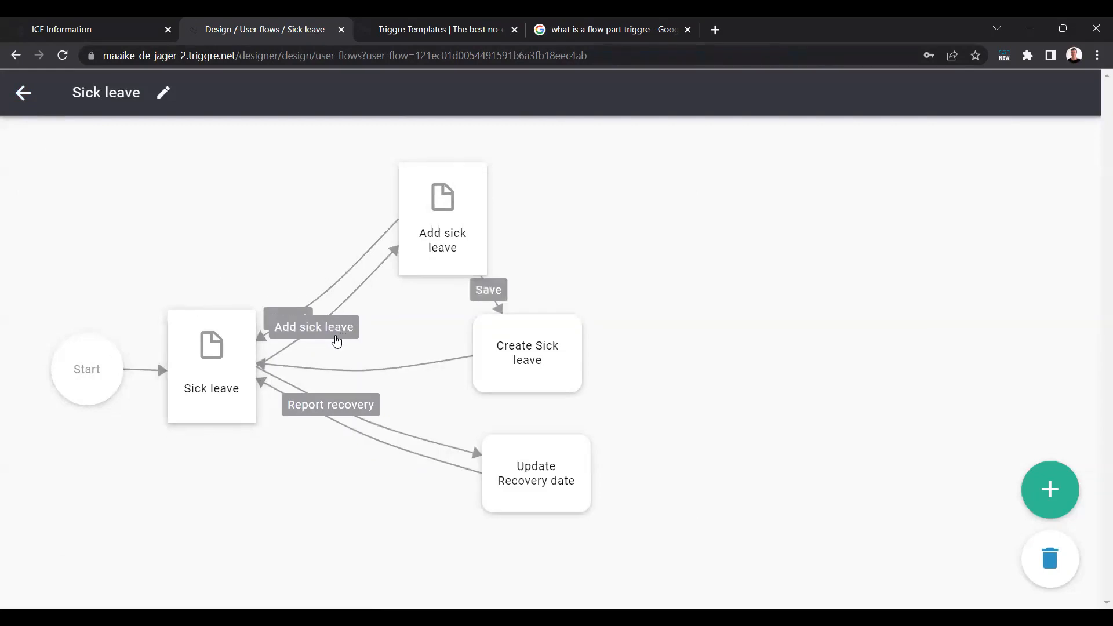
Step: Inspect the Add sick leave button step, the Add sick leave page and the Create Sick leave flow part without changing them
{"action": "left_click", "coordinate": [316, 333]}
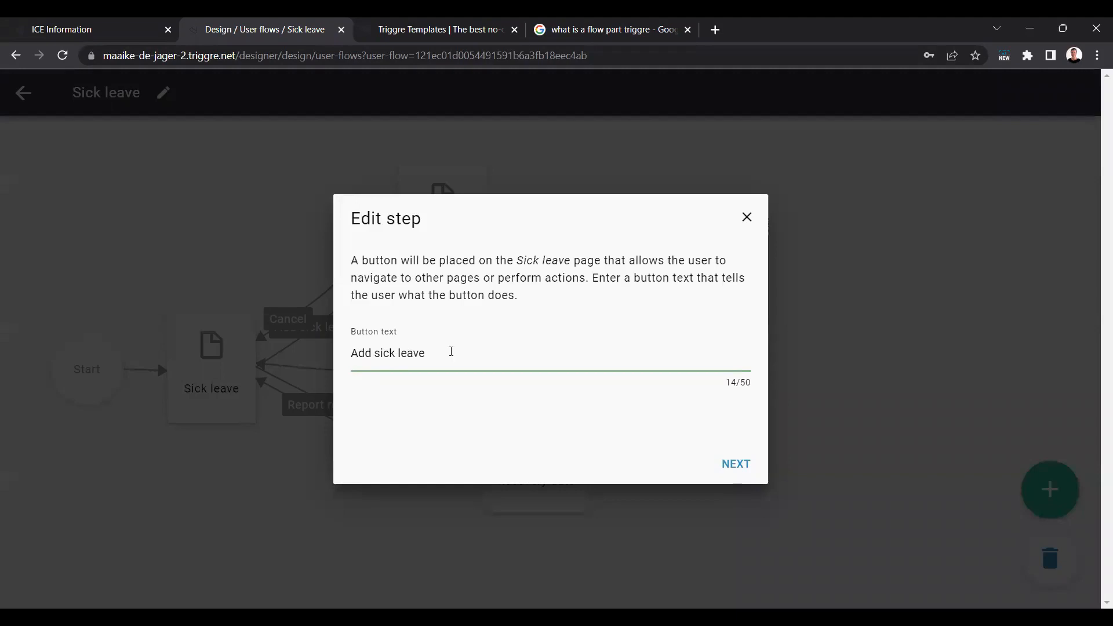
{"action": "left_click", "coordinate": [747, 217]}
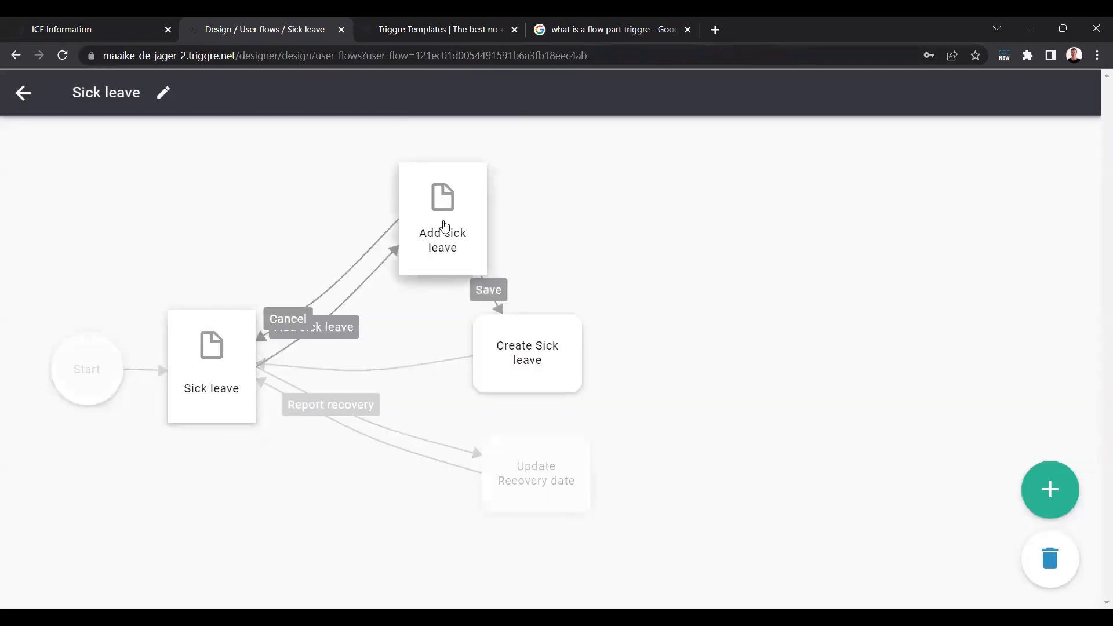
{"action": "double_click", "coordinate": [444, 225]}
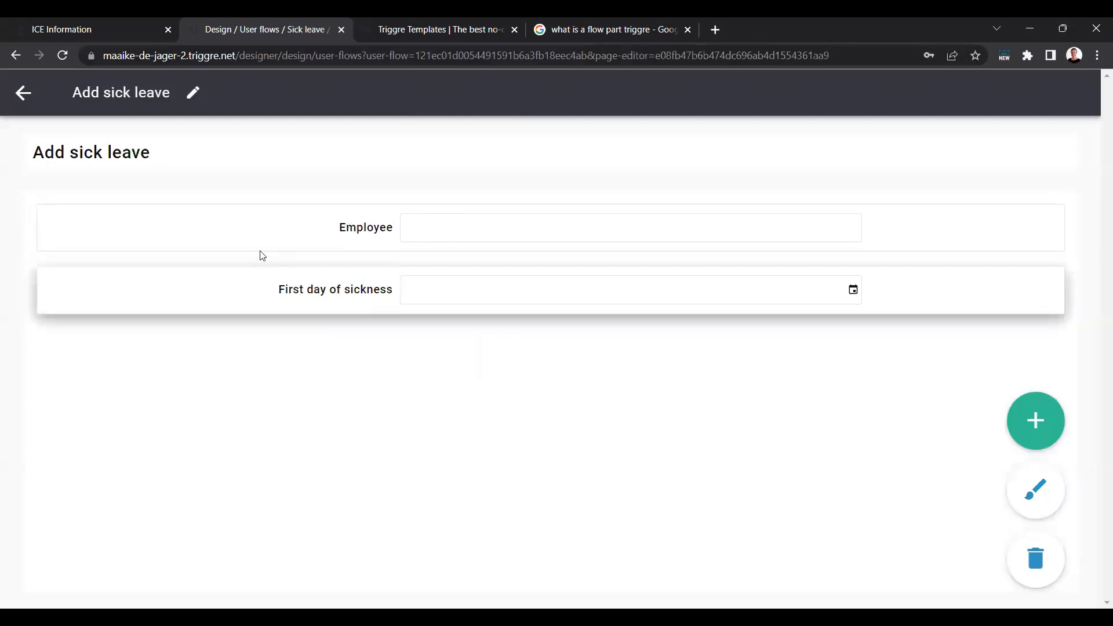
{"action": "left_click", "coordinate": [23, 94]}
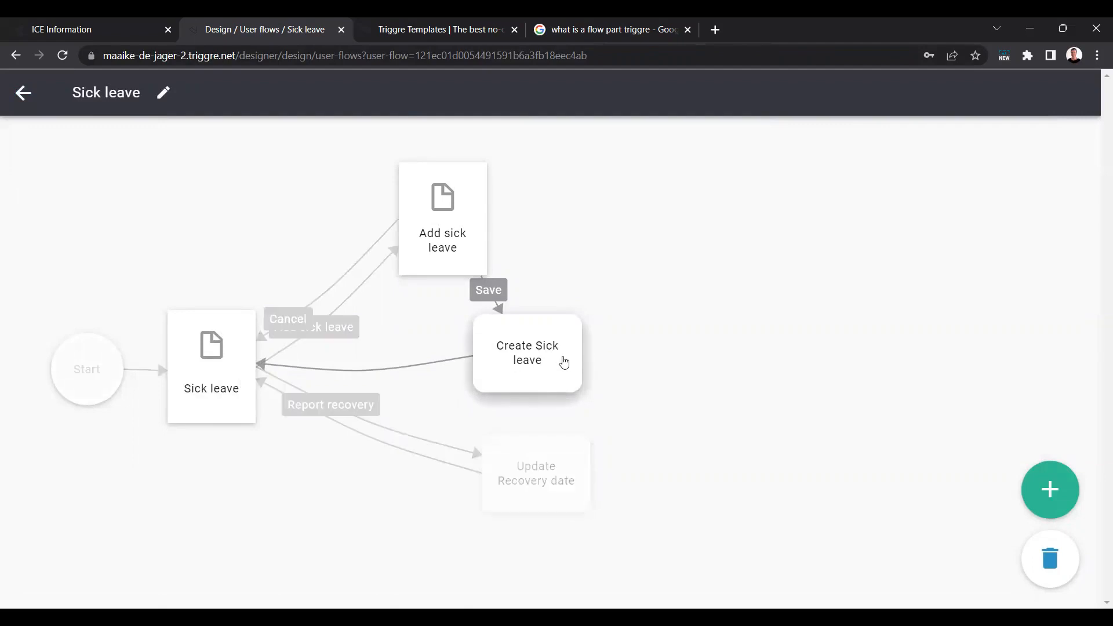
{"action": "left_click", "coordinate": [564, 362]}
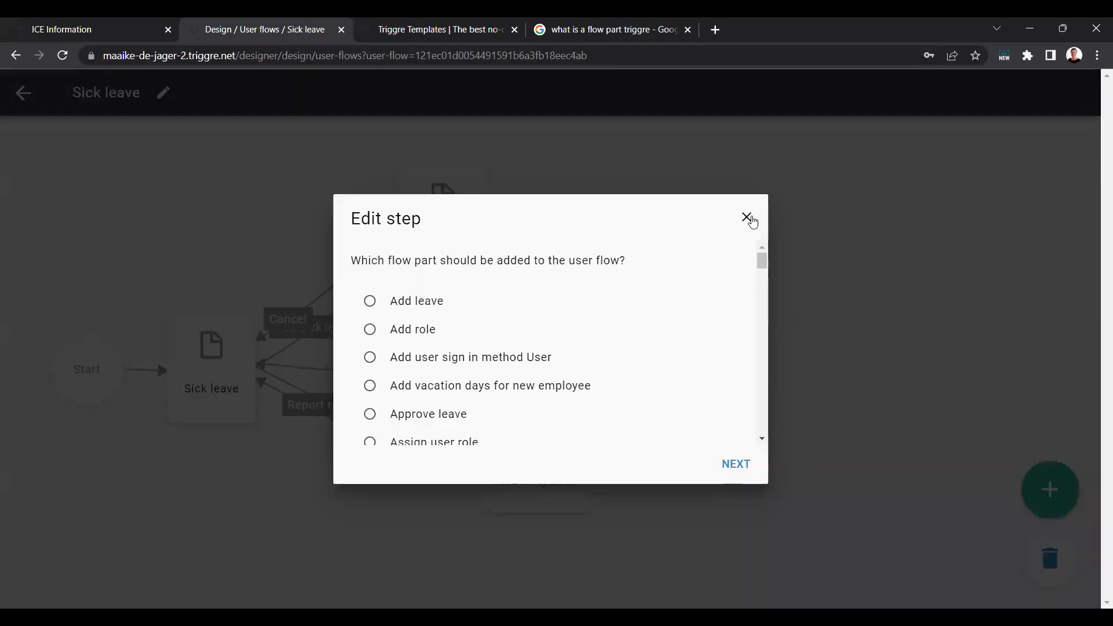
{"action": "left_click", "coordinate": [748, 216]}
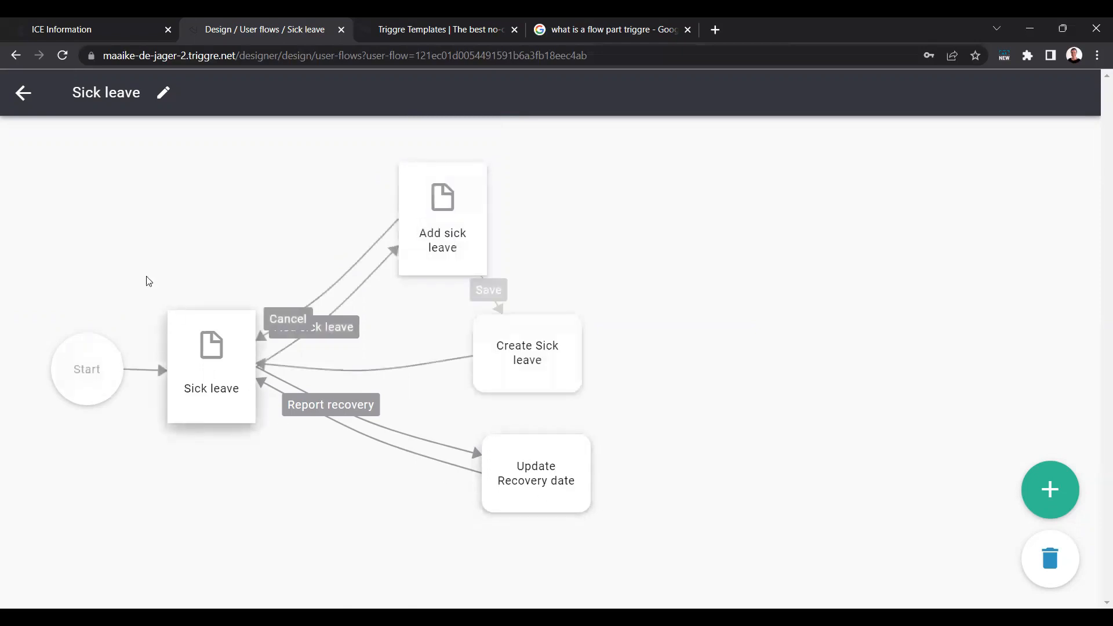
Step: Add a category named Sick leave to the HRM section in the appearance design
{"action": "left_click", "coordinate": [28, 99]}
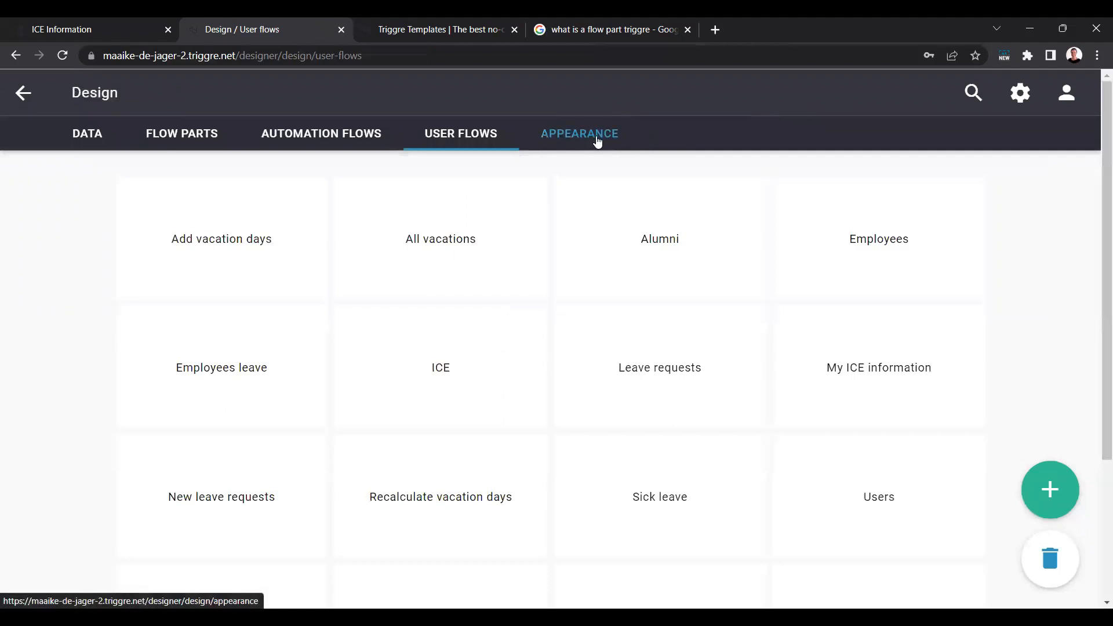
{"action": "left_click", "coordinate": [597, 141]}
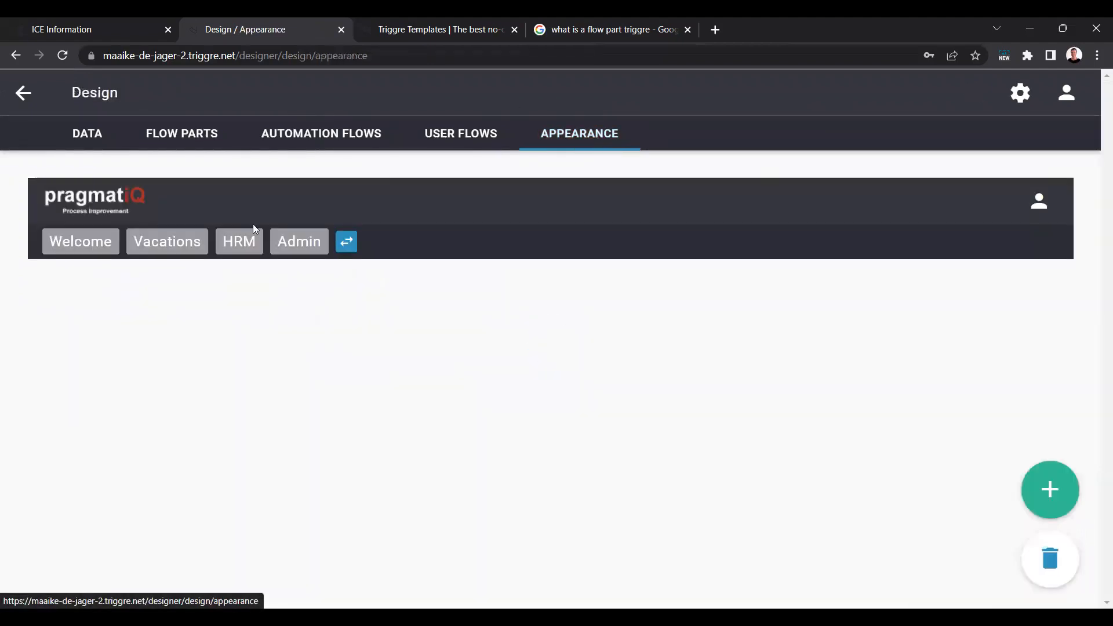
{"action": "left_click", "coordinate": [248, 245]}
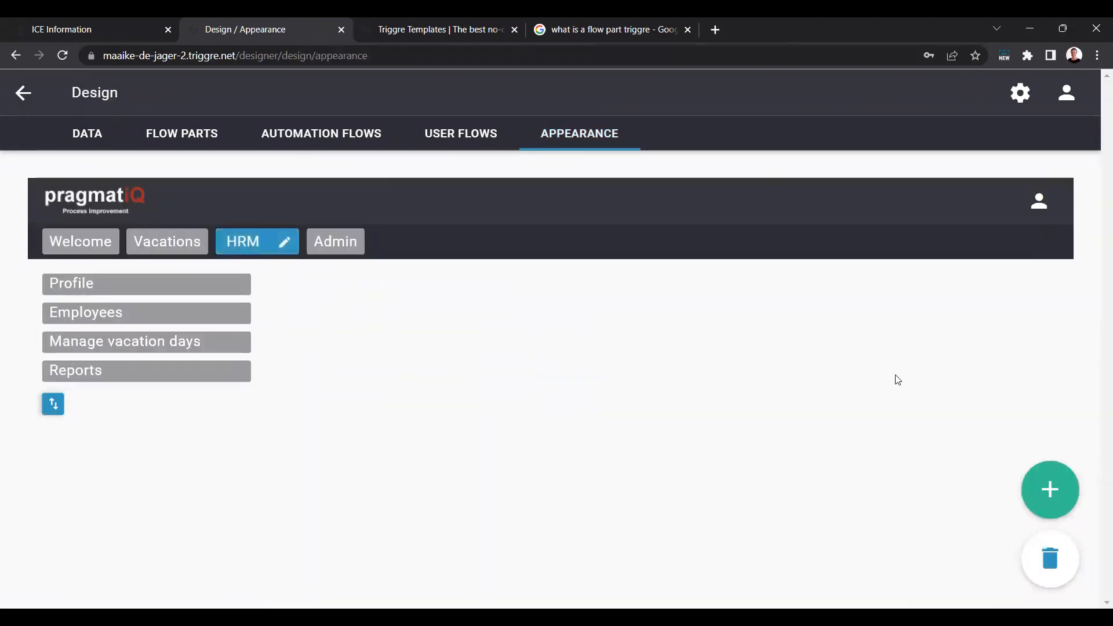
{"action": "left_click", "coordinate": [1044, 487]}
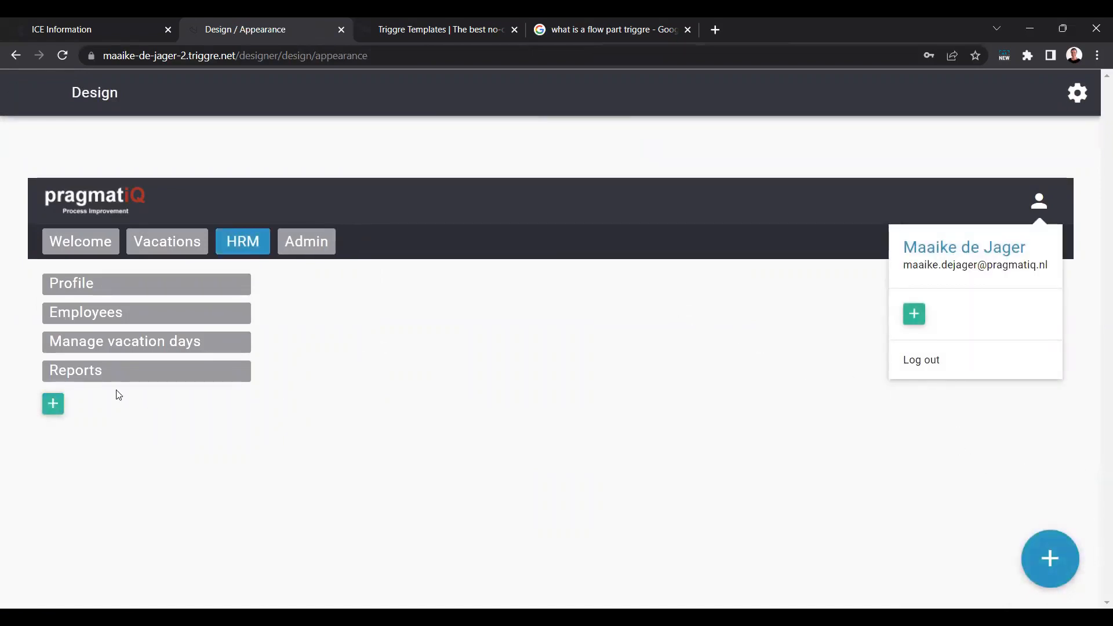
{"action": "left_click", "coordinate": [53, 404]}
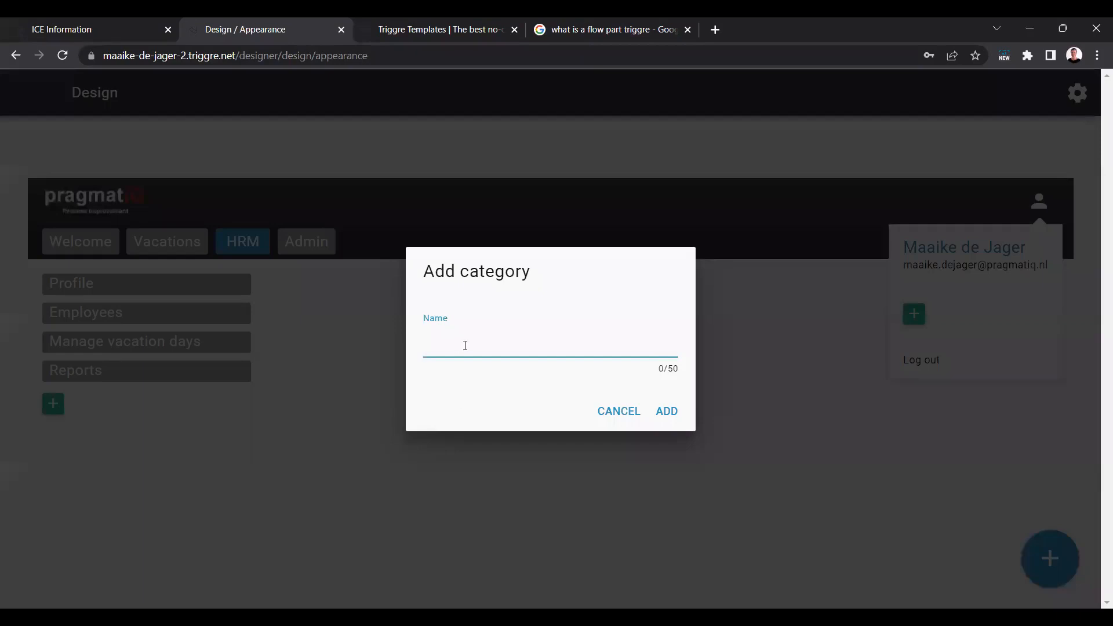
{"action": "type", "text": "Sick leave"}
{"action": "left_click", "coordinate": [666, 411]}
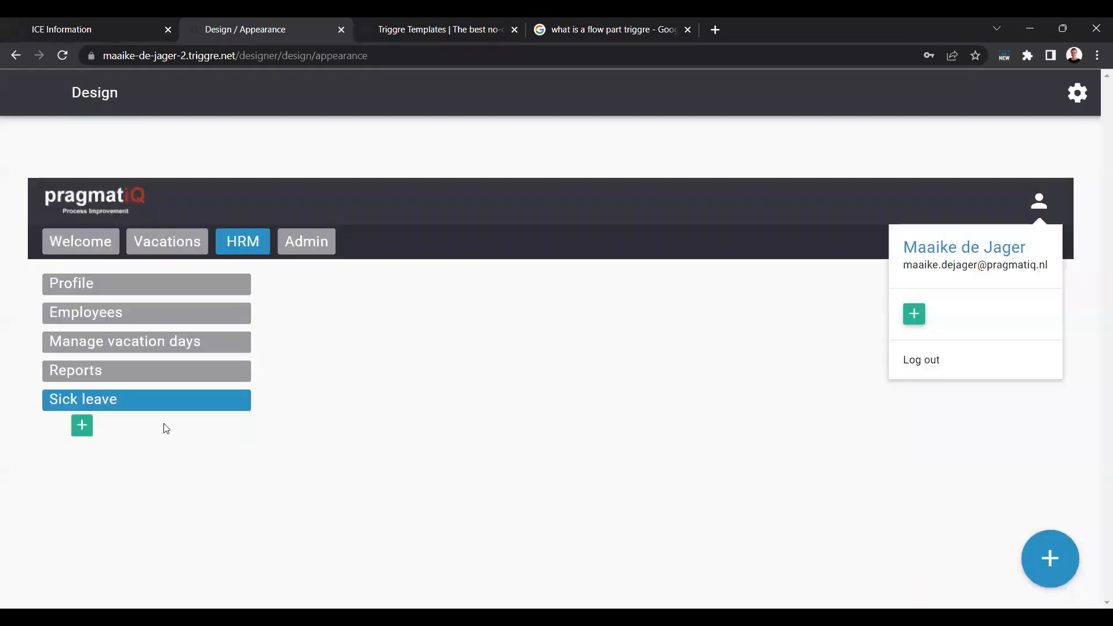
Step: Add the Sick leave user flow to the new Sick leave category under HRM
{"action": "left_click", "coordinate": [82, 425]}
{"action": "left_click", "coordinate": [420, 277]}
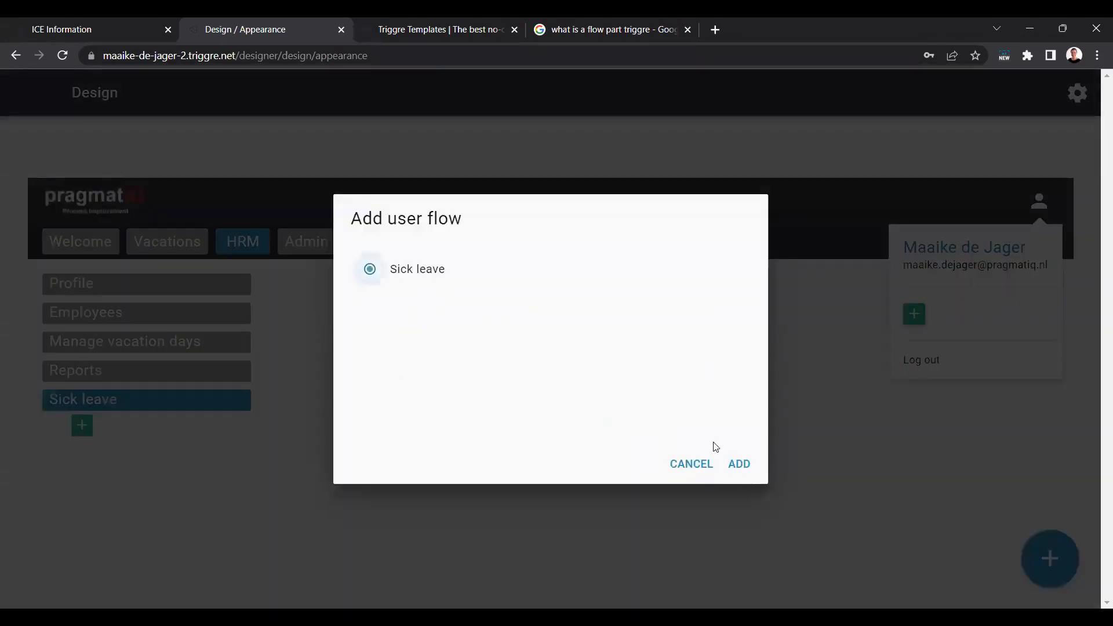
{"action": "left_click", "coordinate": [740, 466]}
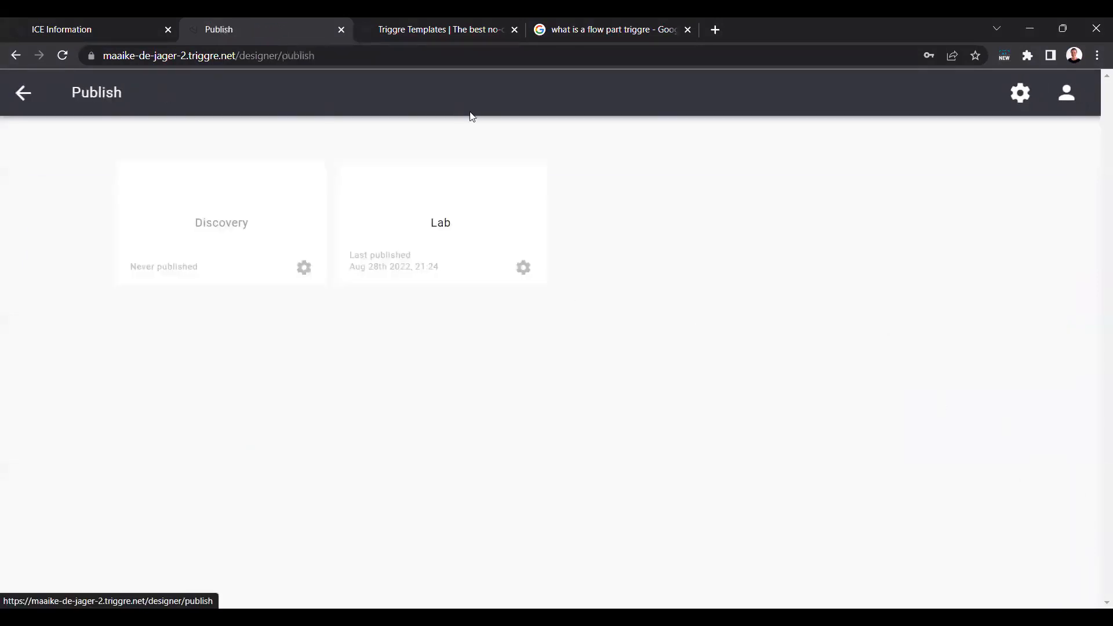
Step: Publish the design to Lab, and switch to the Patty Portal application to open its Sick leave page under HRM
{"action": "left_click", "coordinate": [459, 202]}
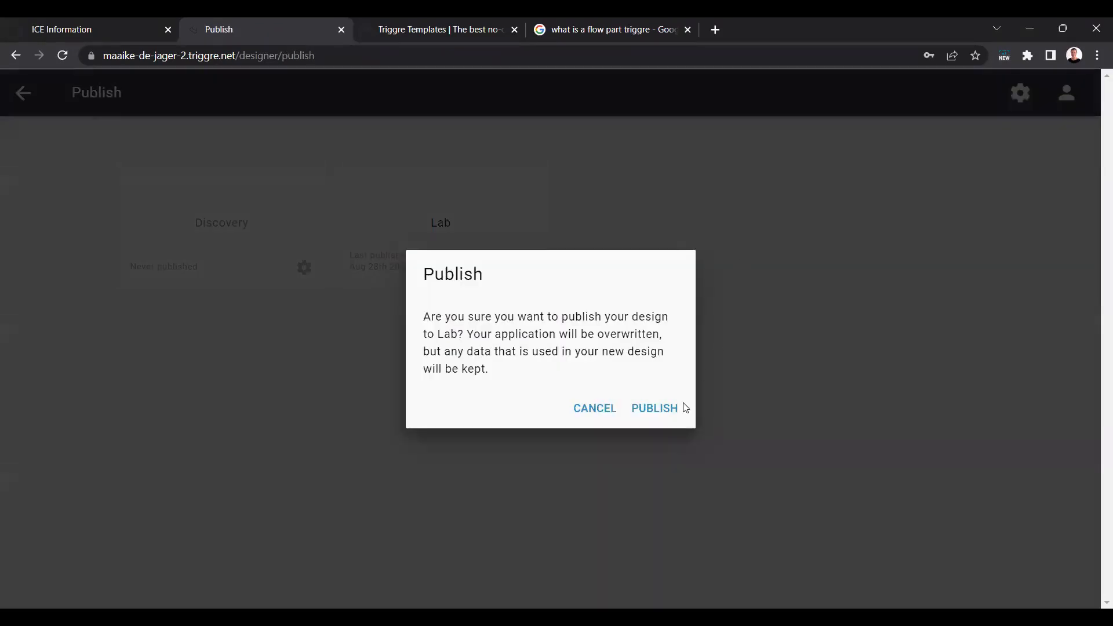
{"action": "left_click", "coordinate": [676, 406]}
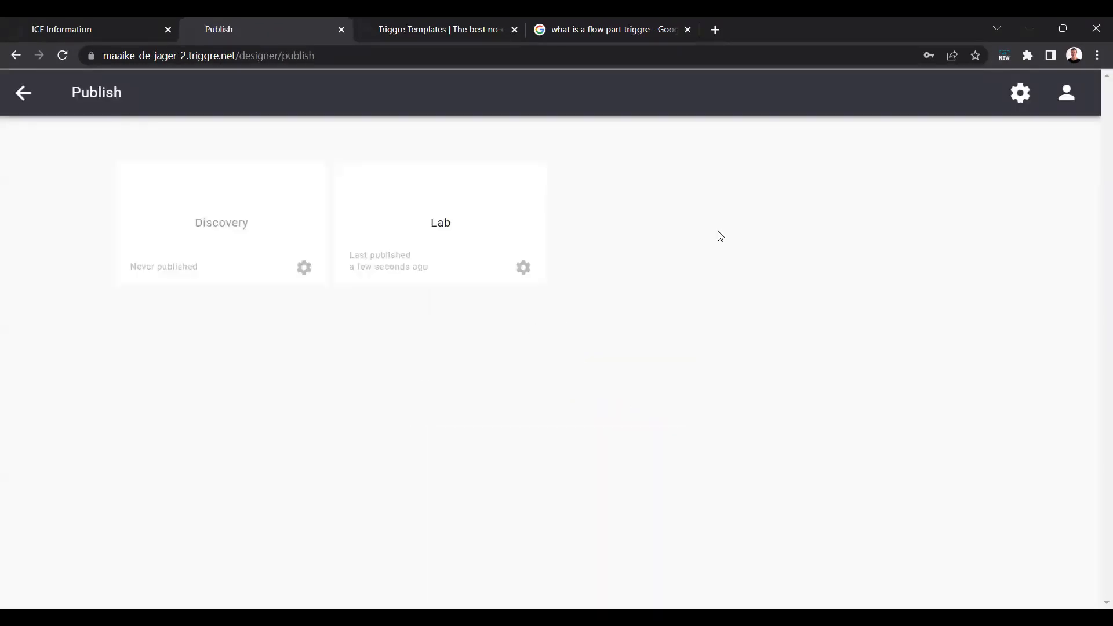
{"action": "left_click", "coordinate": [105, 33]}
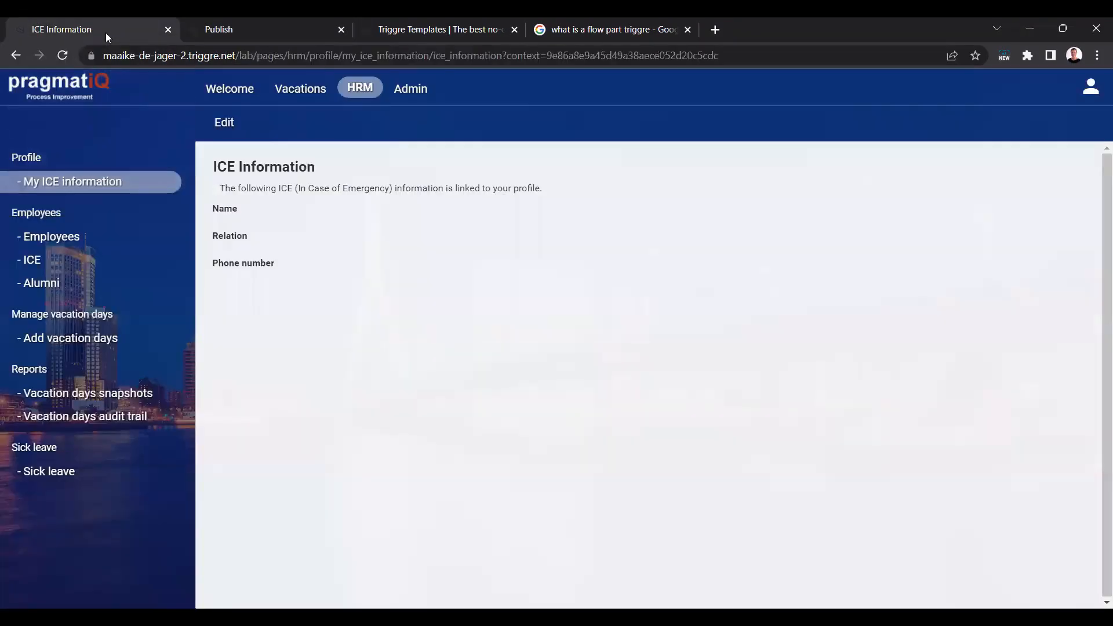
{"action": "left_click", "coordinate": [358, 92]}
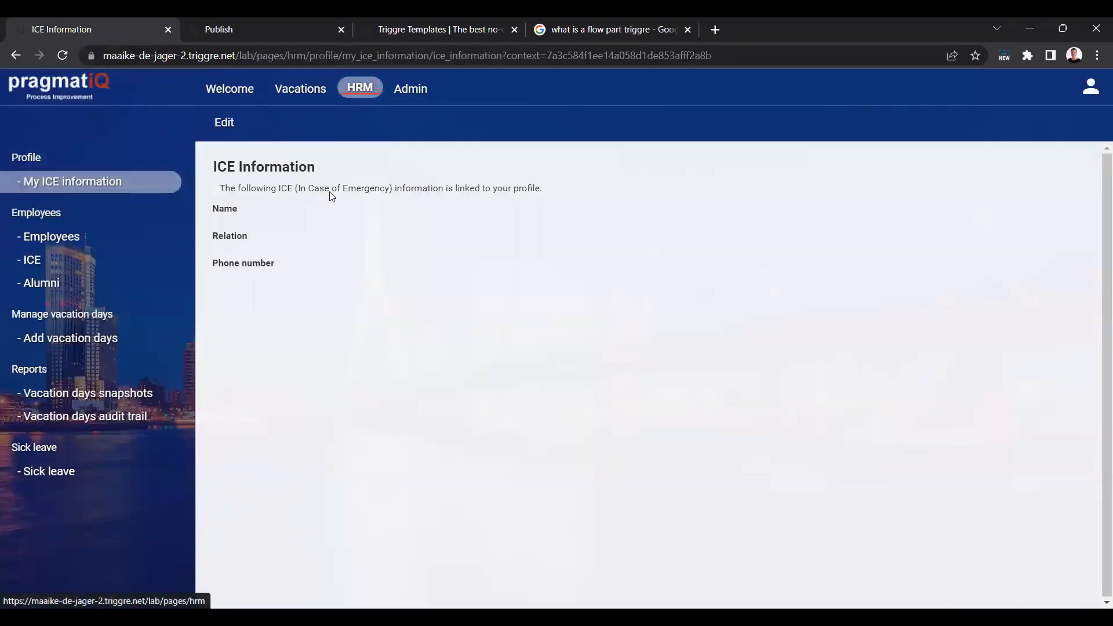
{"action": "left_click", "coordinate": [74, 475]}
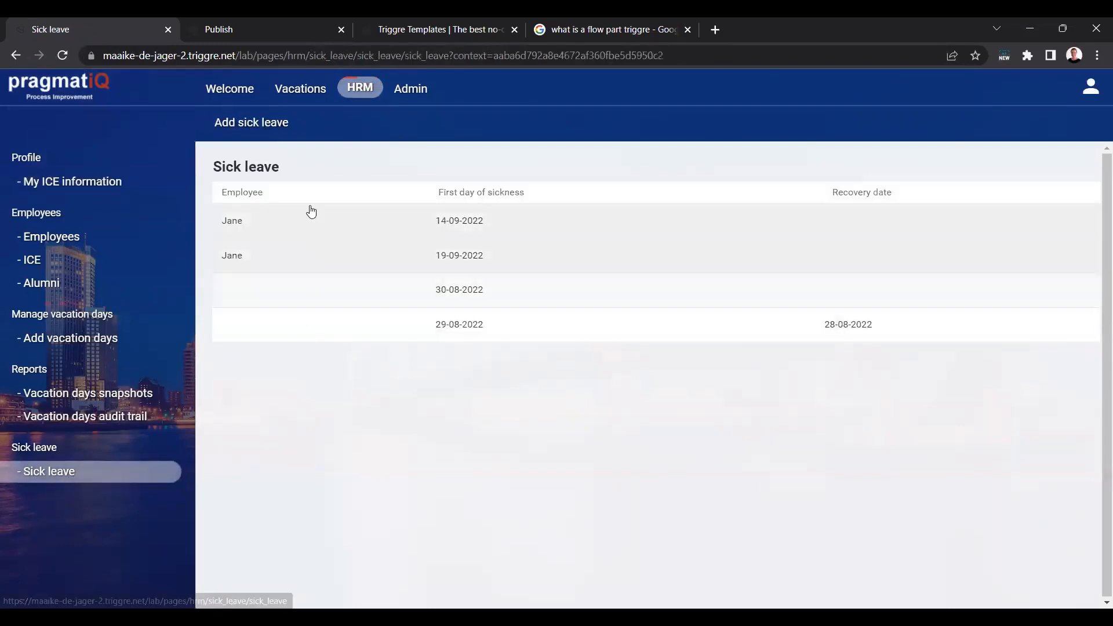
Step: Save a sick leave entry for the second listed employee with first day of sickness 08-09-2022, and report recovery for that entry
{"action": "left_click", "coordinate": [263, 131]}
{"action": "left_click", "coordinate": [598, 197]}
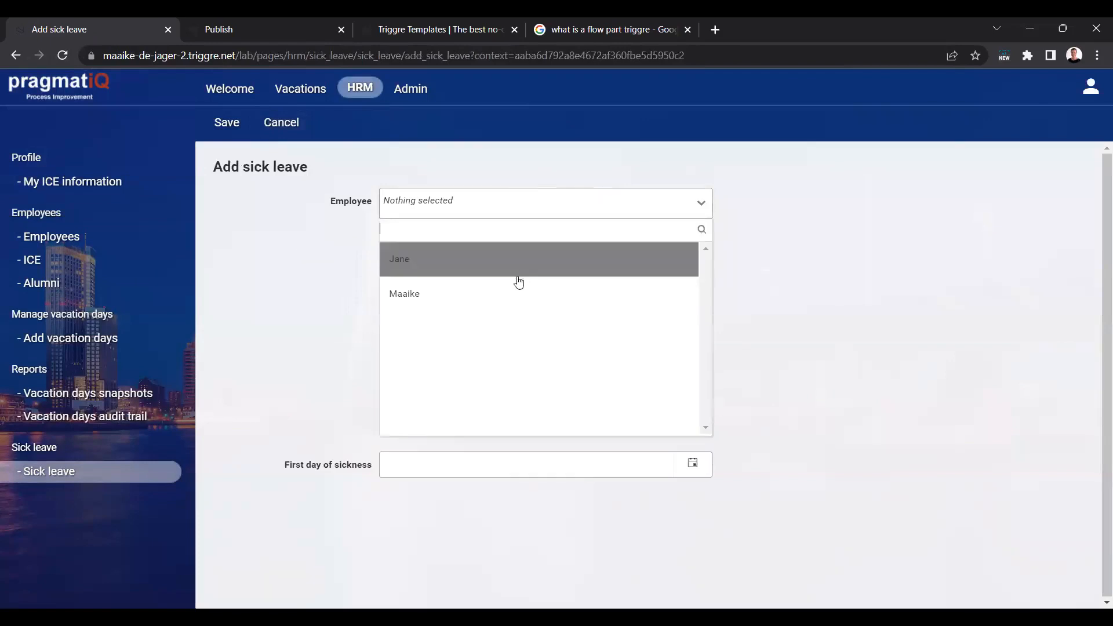
{"action": "left_click", "coordinate": [522, 291]}
{"action": "left_click", "coordinate": [694, 244]}
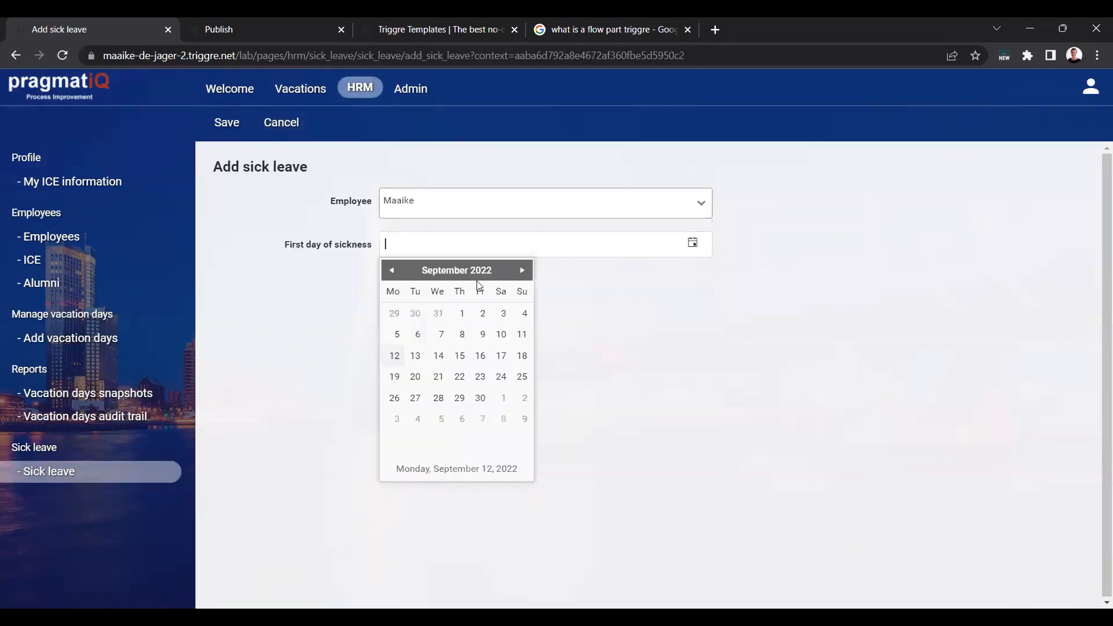
{"action": "left_click", "coordinate": [461, 334]}
{"action": "left_click", "coordinate": [234, 125]}
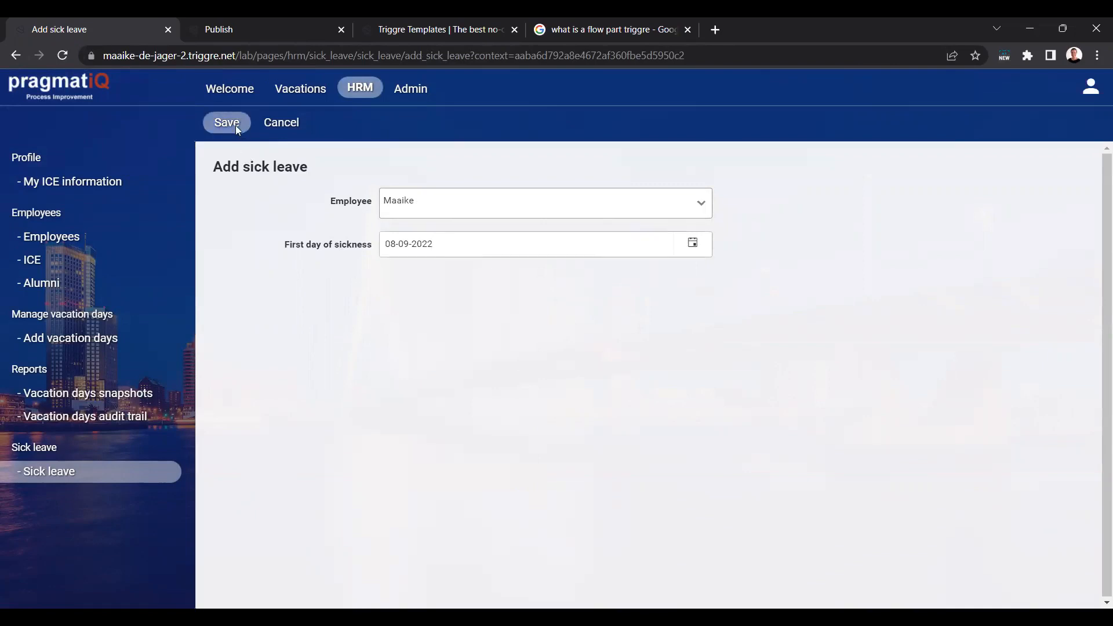
{"action": "left_click", "coordinate": [600, 299]}
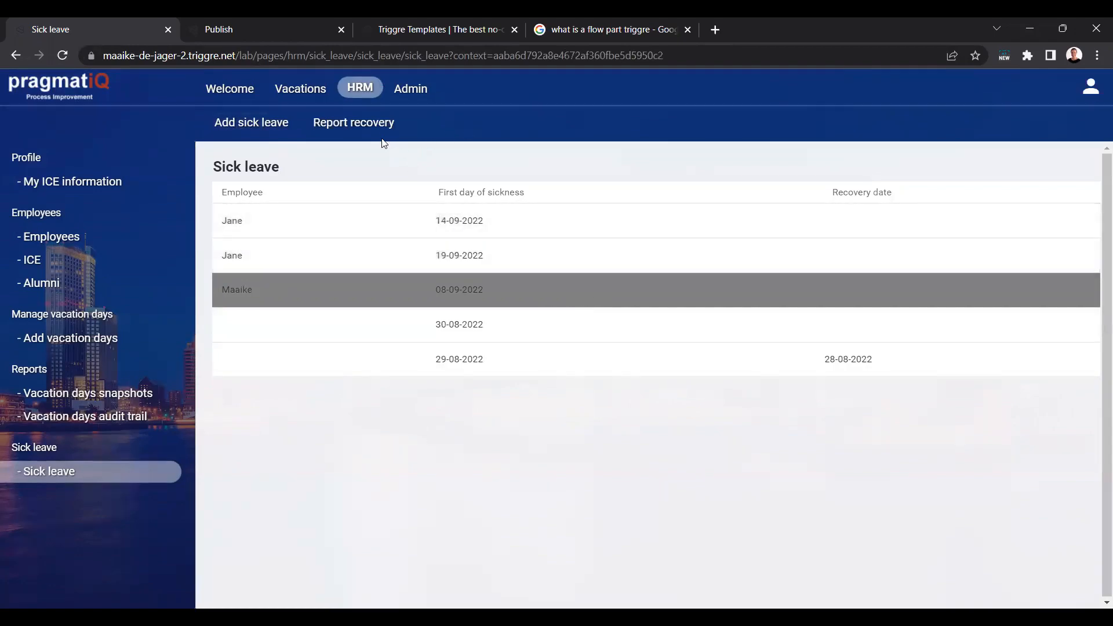
{"action": "left_click", "coordinate": [369, 123]}
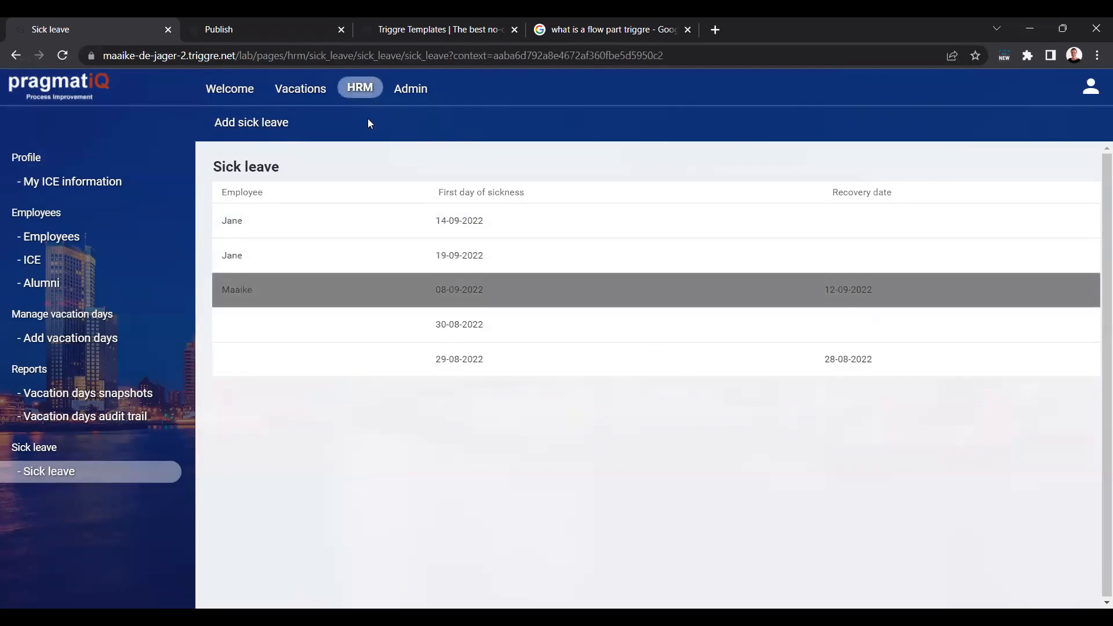